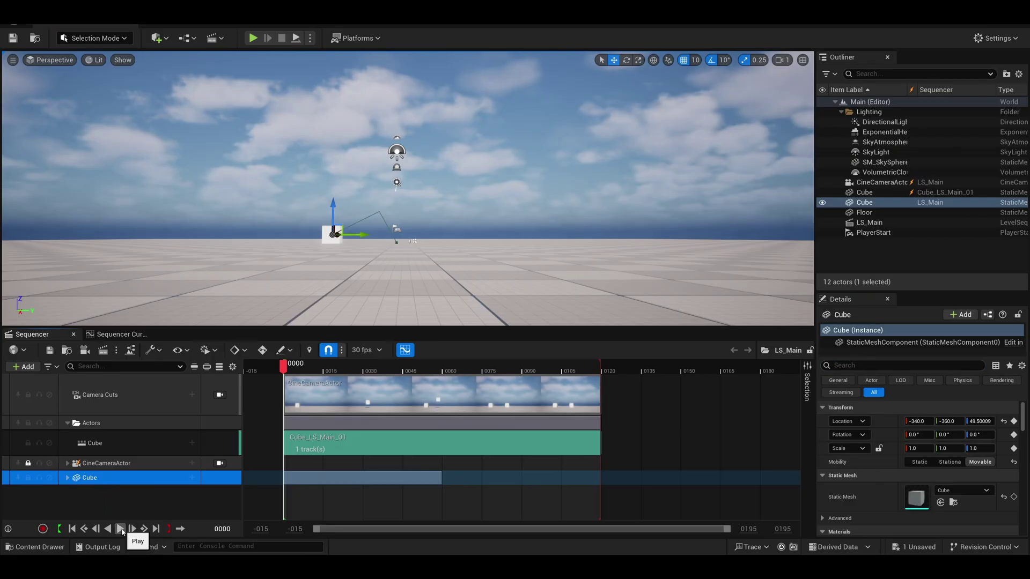
# Step: Play the LS_Main sequence to review the cube animation
pyautogui.click(120, 529)
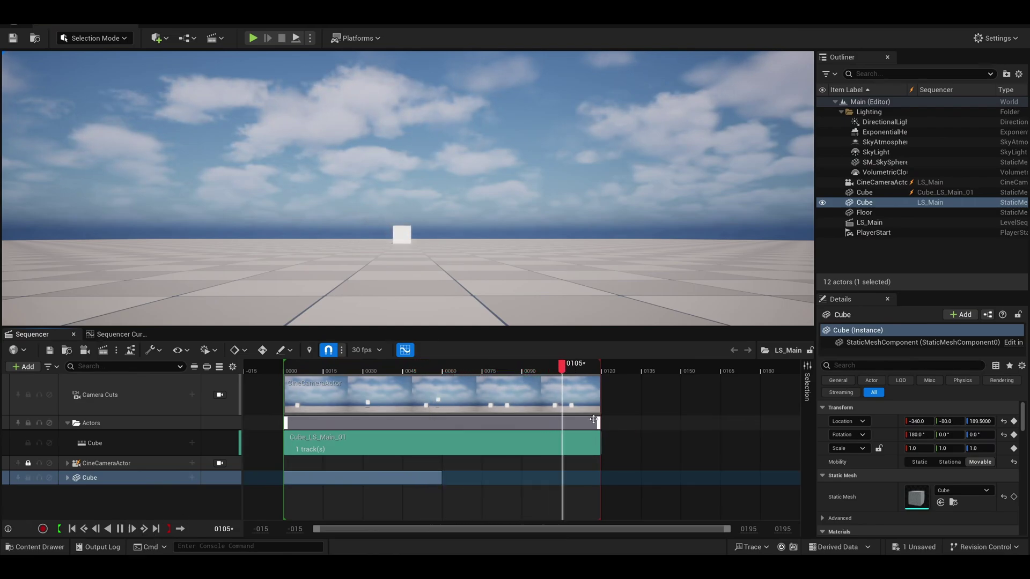
pyautogui.moveTo(601, 368); pyautogui.dragTo(386, 418)
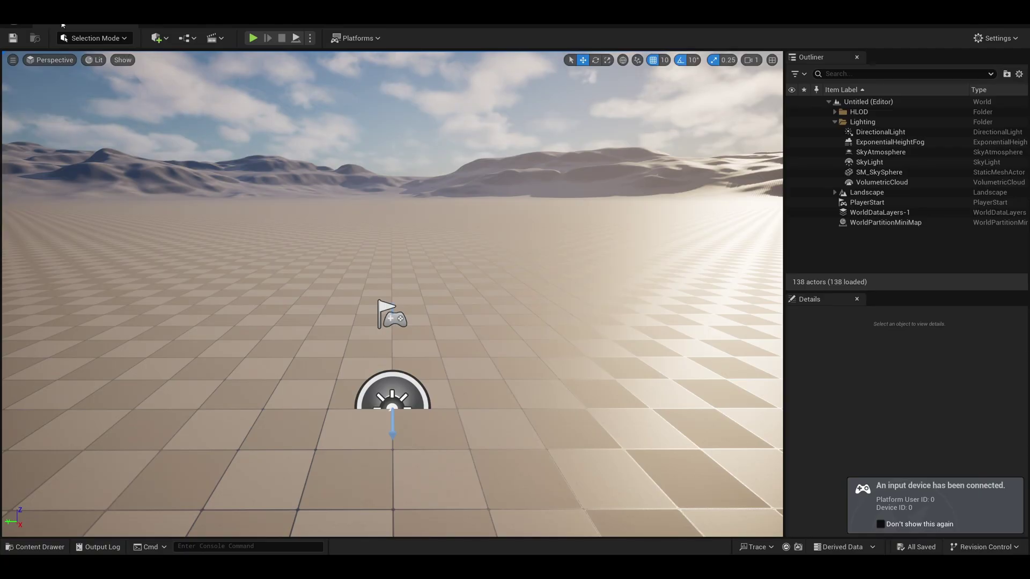
# Step: Create a new level from the Basic template
pyautogui.click(53, 14)
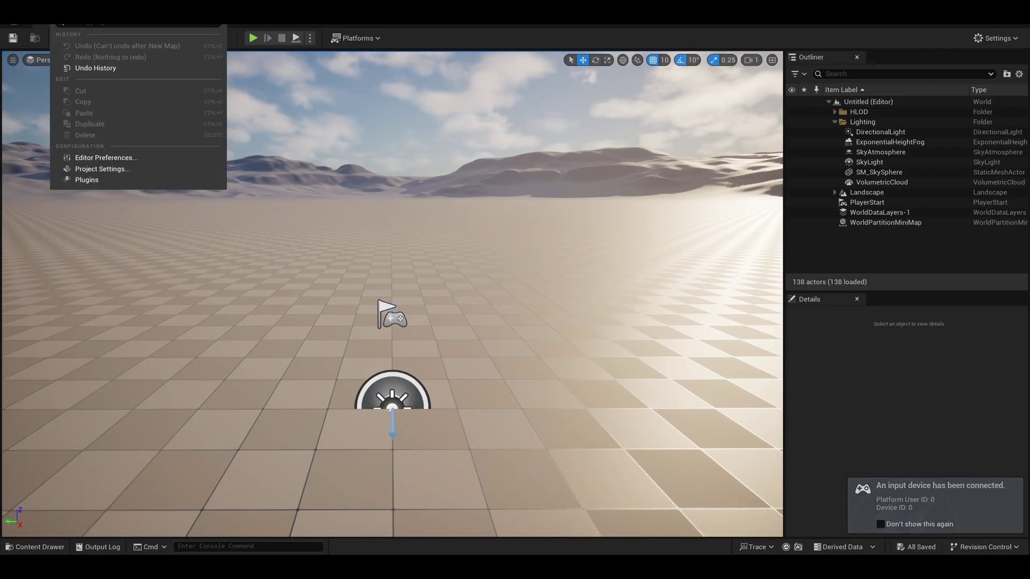
pyautogui.click(33, 13)
pyautogui.click(53, 47)
pyautogui.click(500, 219)
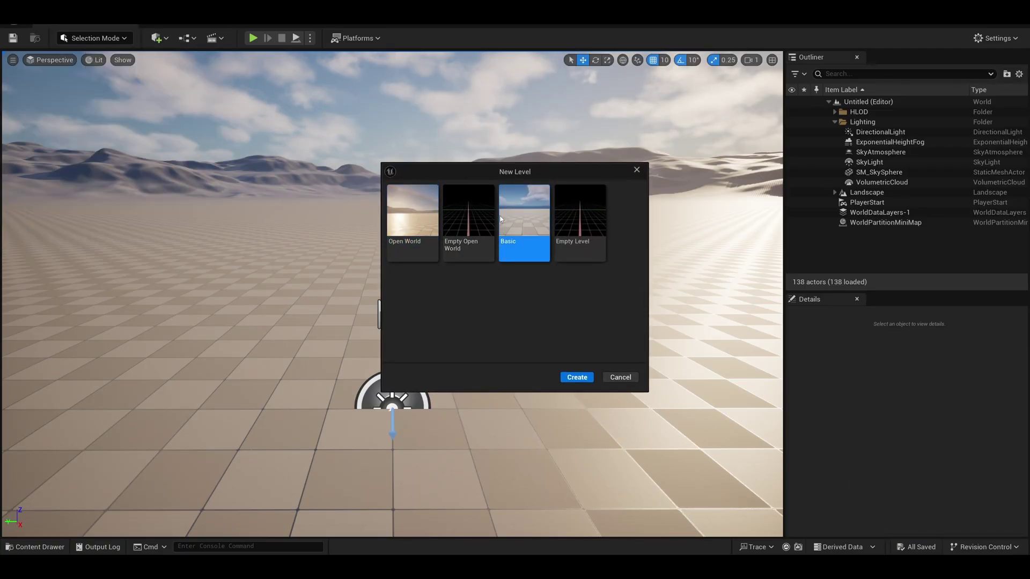
pyautogui.click(576, 377)
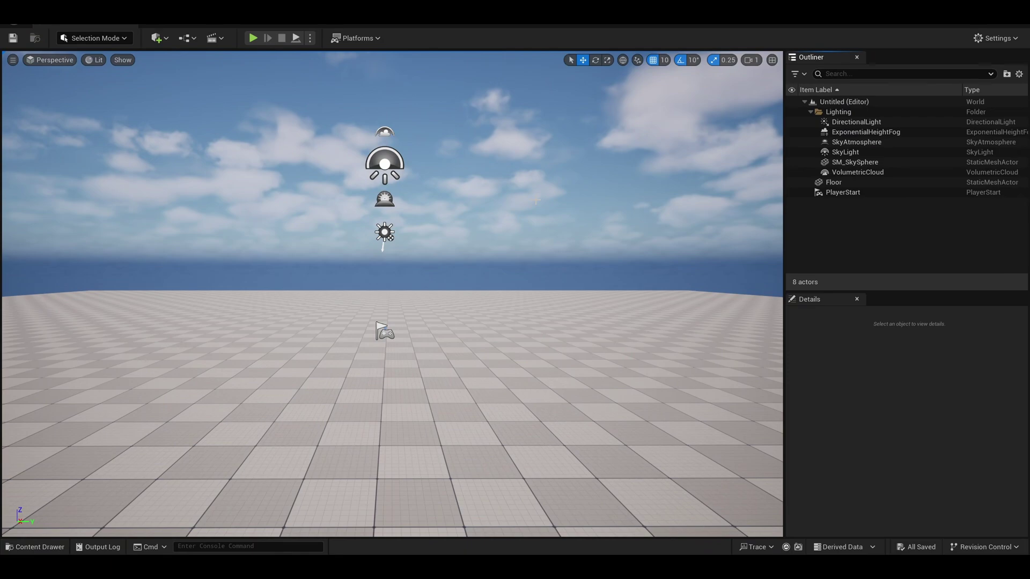
# Step: Start saving the level and create a folder named Levels inside Content
pyautogui.hotkey('ctrl', 's')
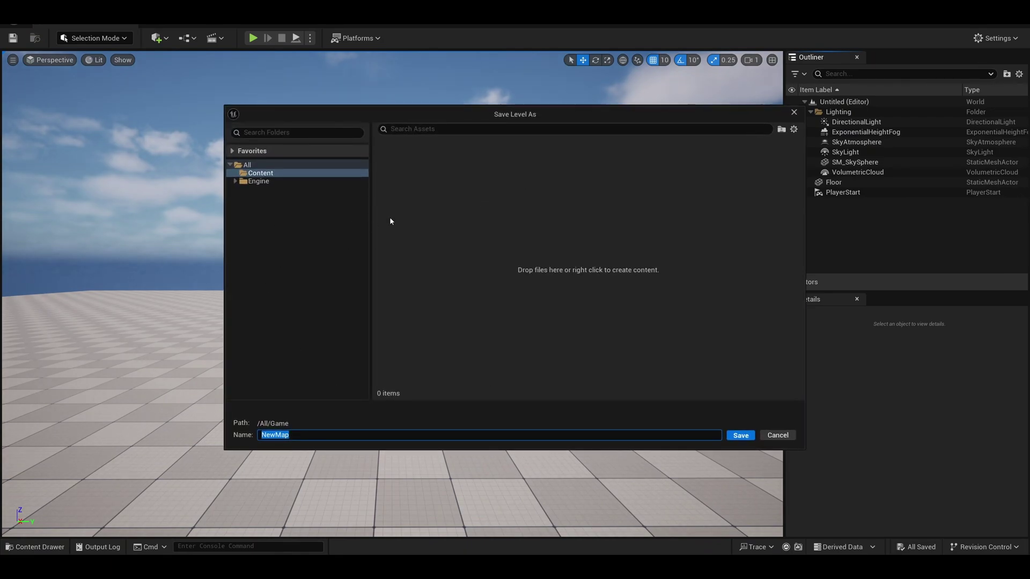
pyautogui.rightClick(450, 206)
pyautogui.click(479, 229)
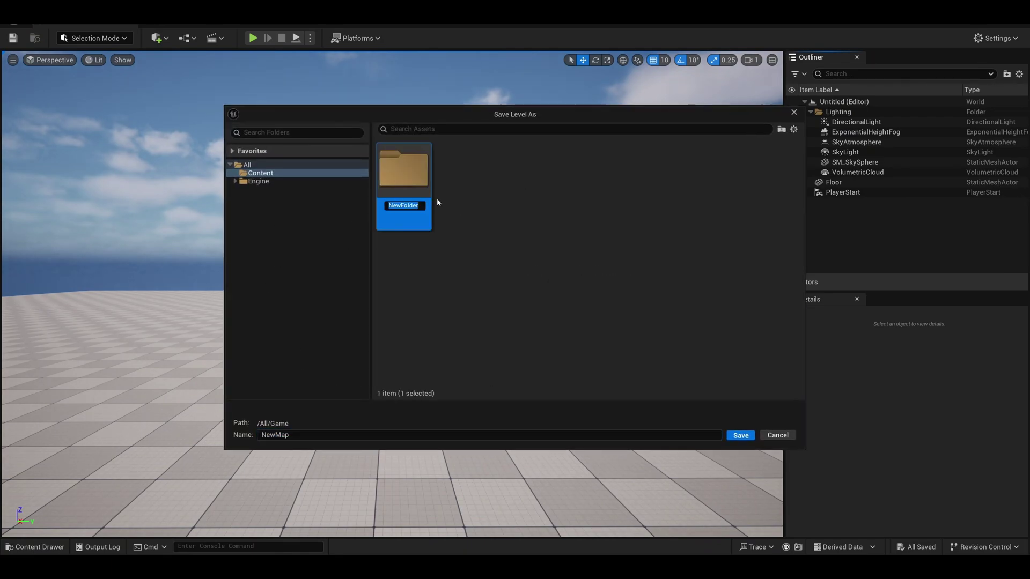
pyautogui.write('Levels')
pyautogui.press('Return')
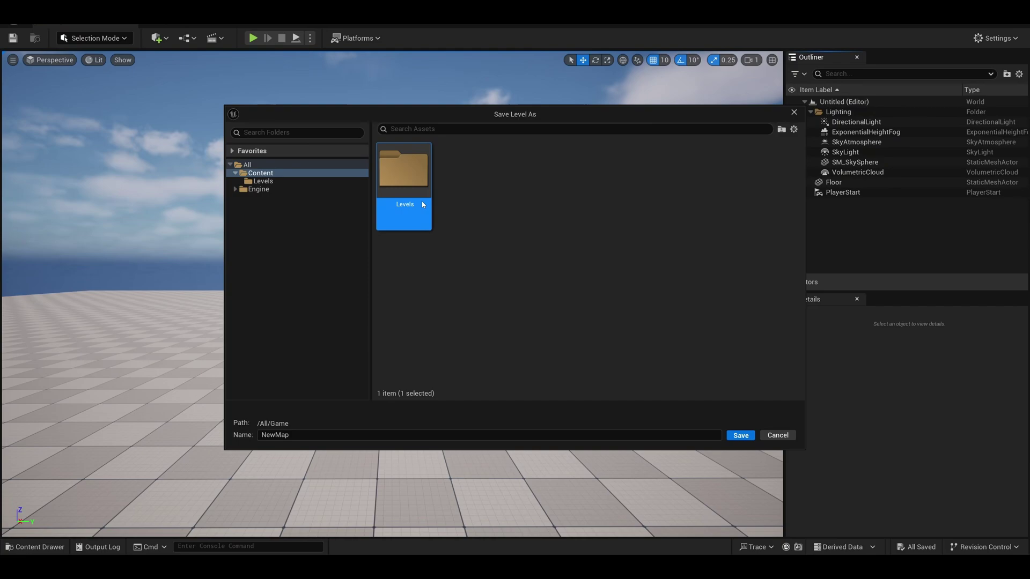
# Step: Save the level as Main in the Levels folder
pyautogui.doubleClick(421, 201)
pyautogui.click(321, 438)
pyautogui.hotkey('ctrl', 'a')
pyautogui.write('Main')
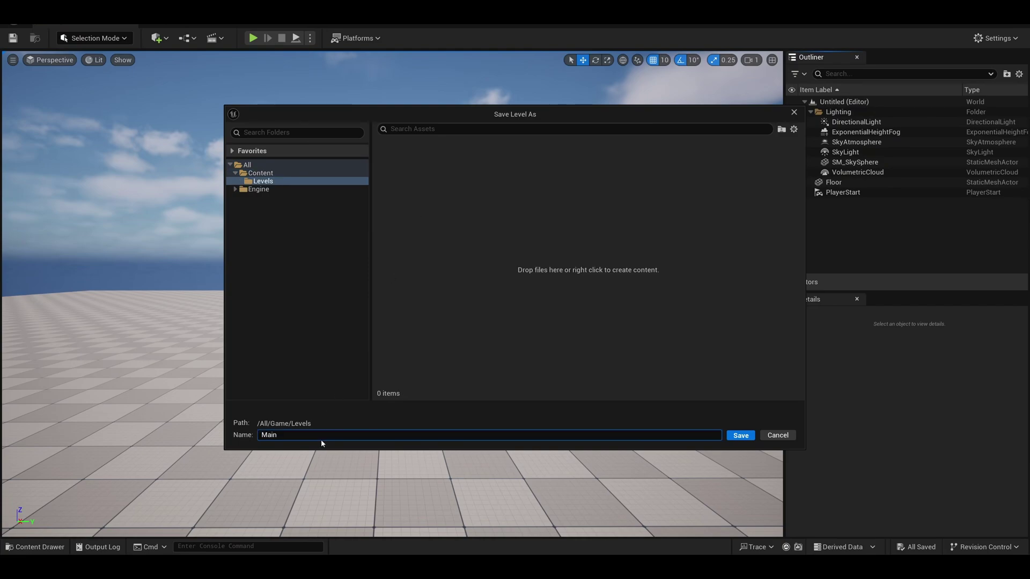
pyautogui.press('Return')
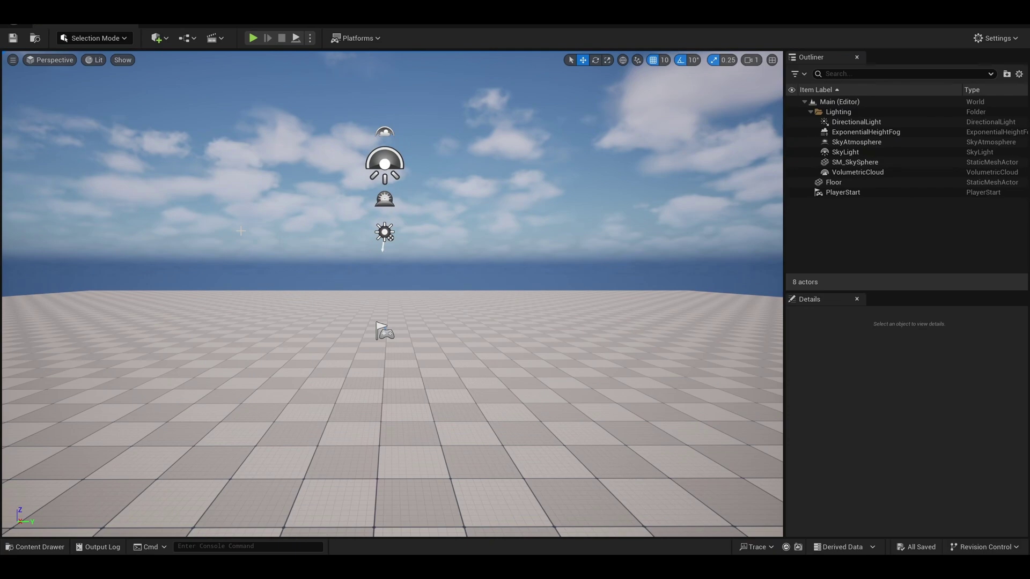
# Step: Add a cube shape to the level at about X -340, Y -360 and snap it down onto the floor
pyautogui.click(158, 39)
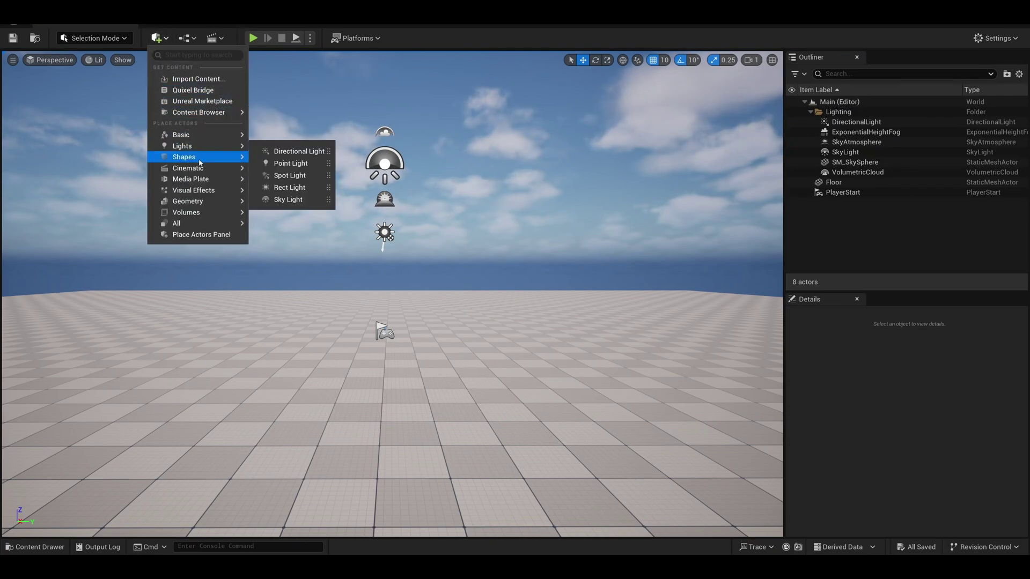
pyautogui.moveTo(204, 157)
pyautogui.click(284, 210)
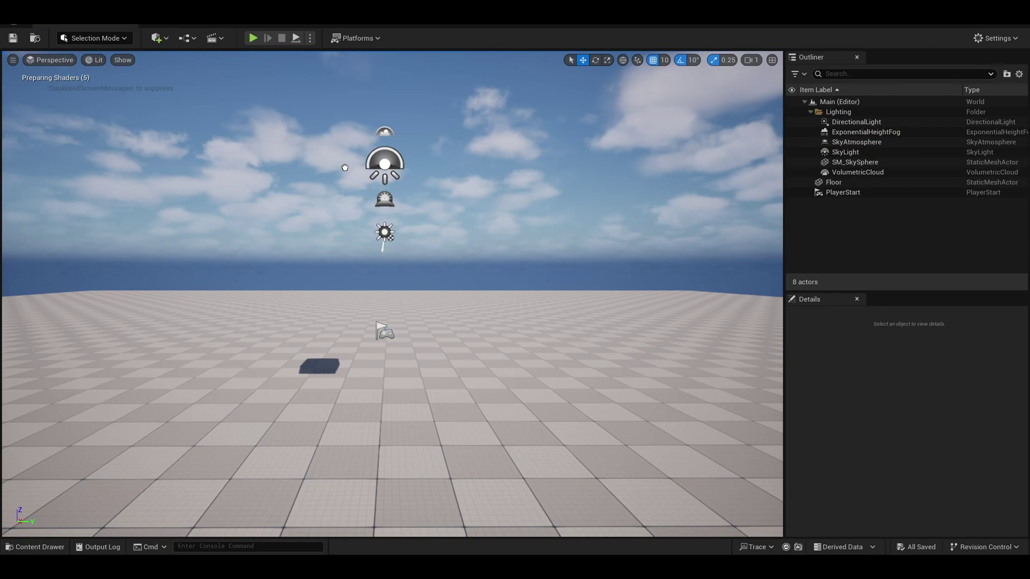
pyautogui.moveTo(345, 167); pyautogui.dragTo(246, 262)
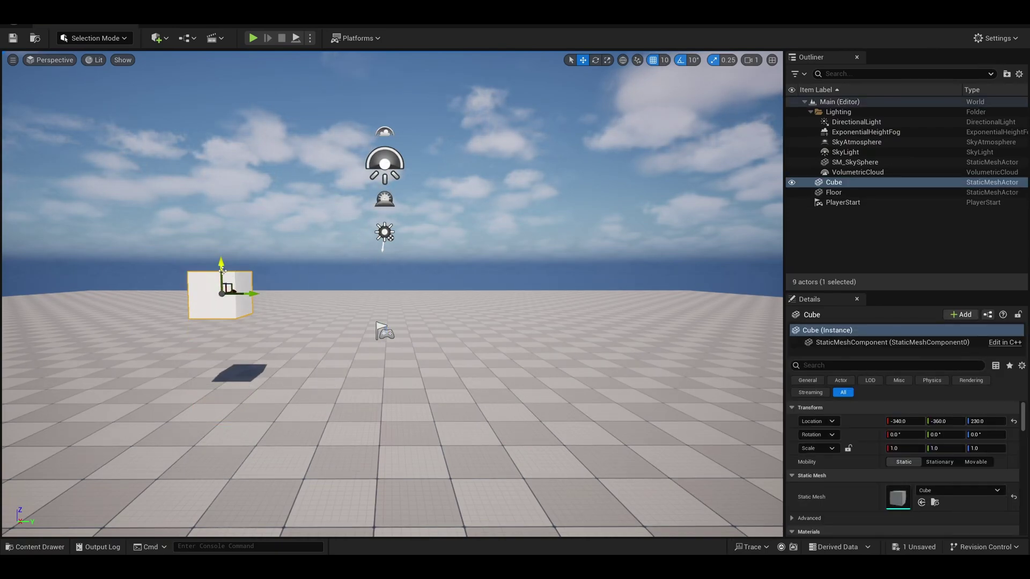
pyautogui.press('End')
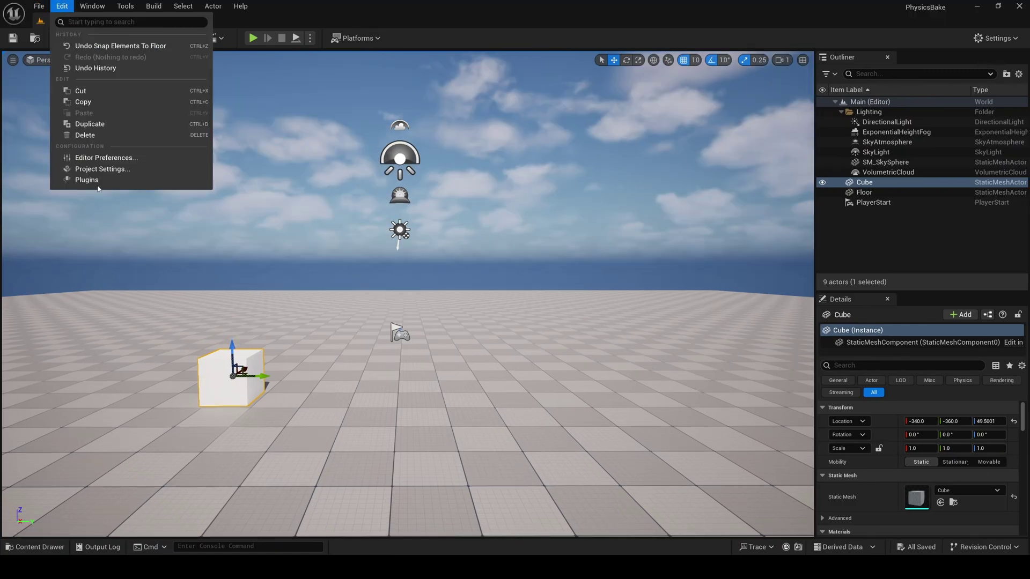
# Step: Enable the Movie Render Queue plugin and restart the editor
pyautogui.click(88, 181)
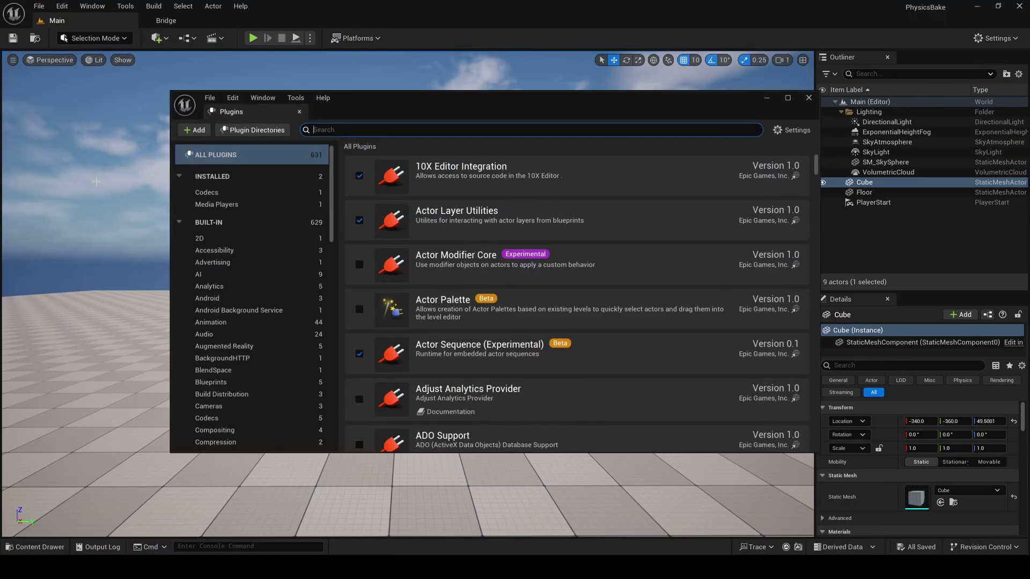
pyautogui.write('movie ren')
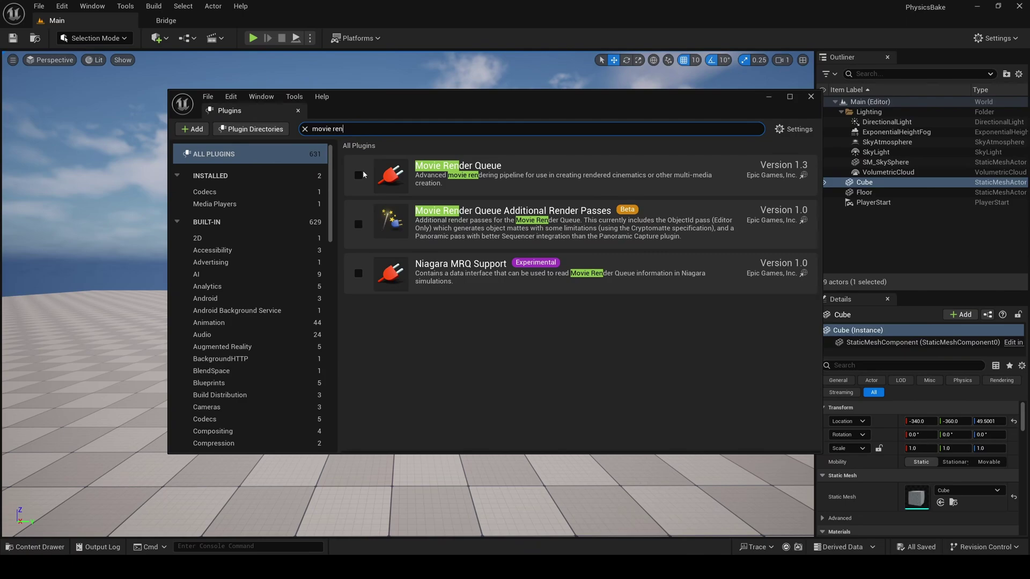
pyautogui.click(358, 175)
pyautogui.click(776, 431)
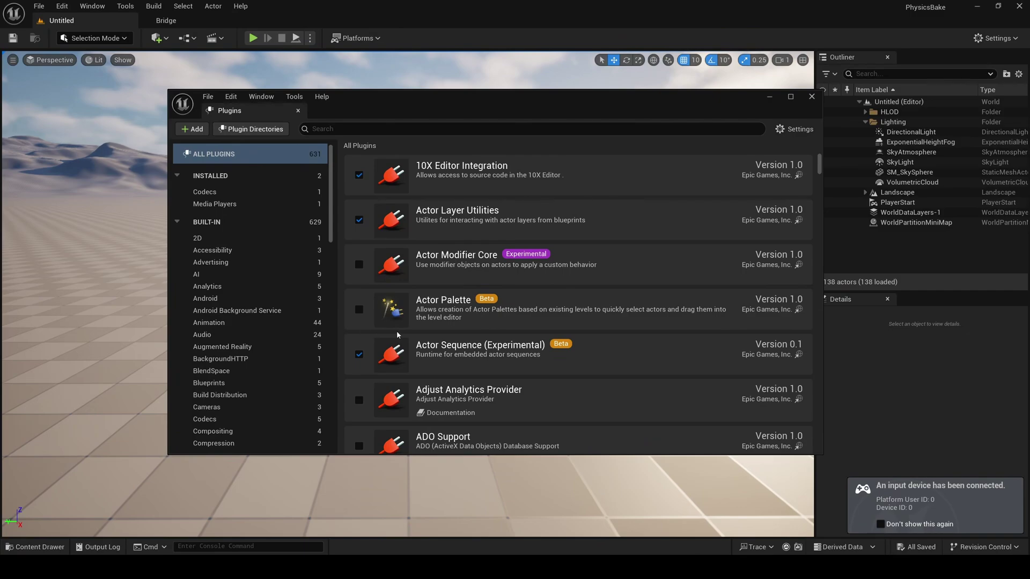
# Step: Close the Plugins window and open the Main level from the Levels folder
pyautogui.click(811, 97)
pyautogui.hotkey('ctrl', 'space')
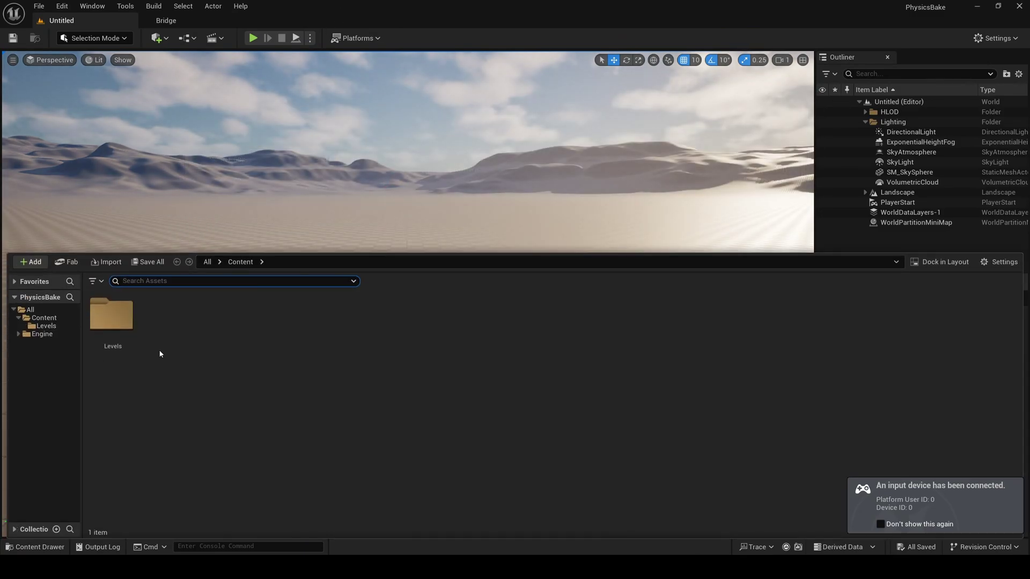
pyautogui.doubleClick(110, 318)
pyautogui.doubleClick(111, 331)
# Step: Create a Level Sequence named LS_Main in the Levels folder
pyautogui.rightClick(249, 355)
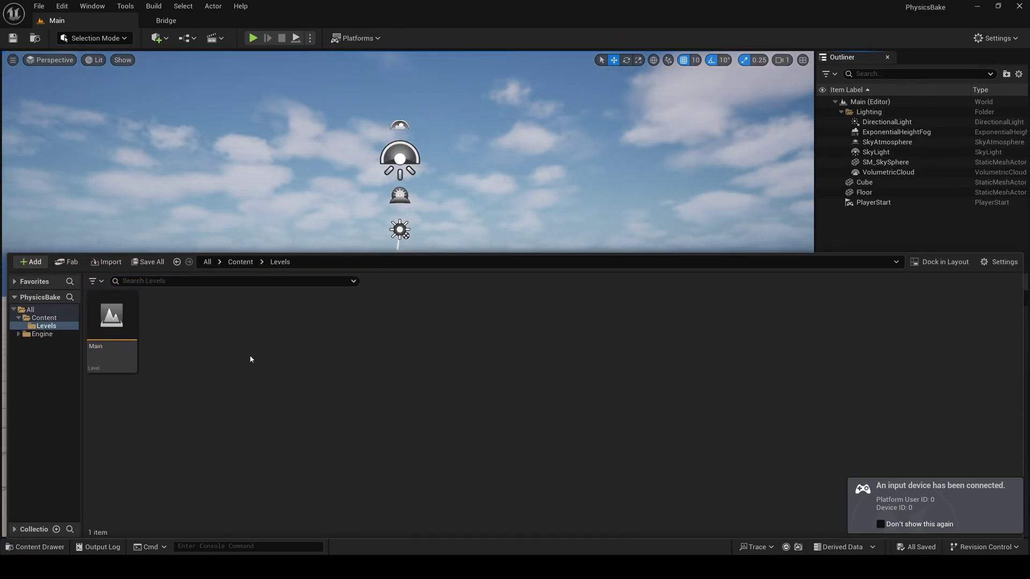
pyautogui.moveTo(286, 369)
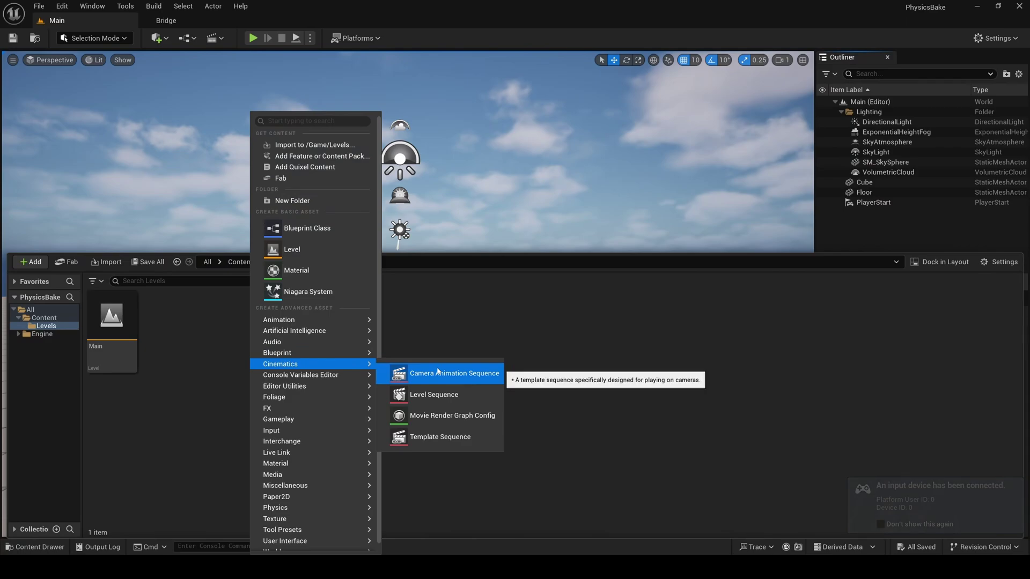
pyautogui.click(431, 396)
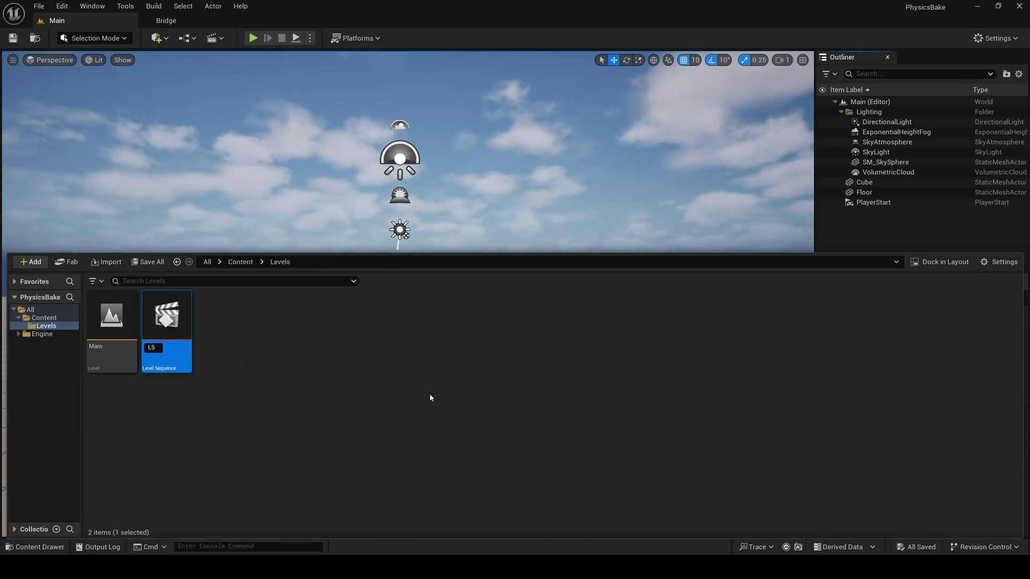
pyautogui.write('LS_Main')
pyautogui.press('Return')
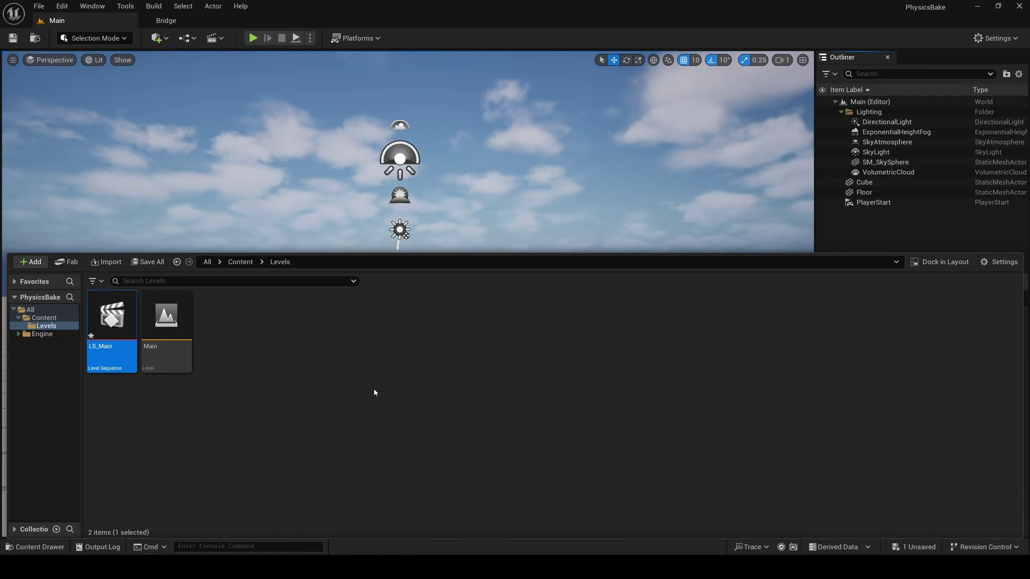
# Step: Place LS_Main in the level and open it in Sequencer, giving the viewport more height
pyautogui.moveTo(112, 322); pyautogui.dragTo(440, 385)
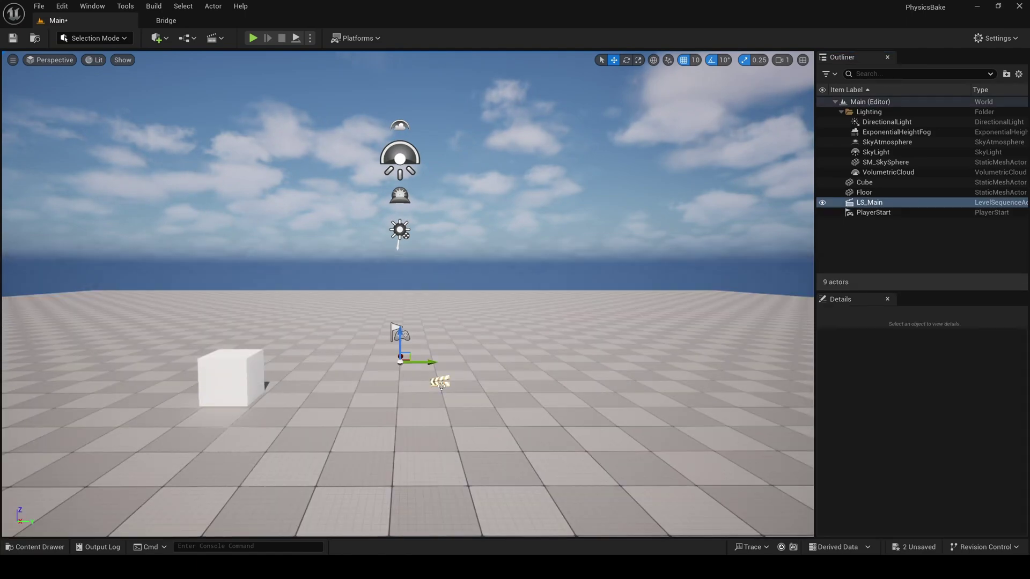
pyautogui.hotkey('ctrl', 'space')
pyautogui.doubleClick(113, 332)
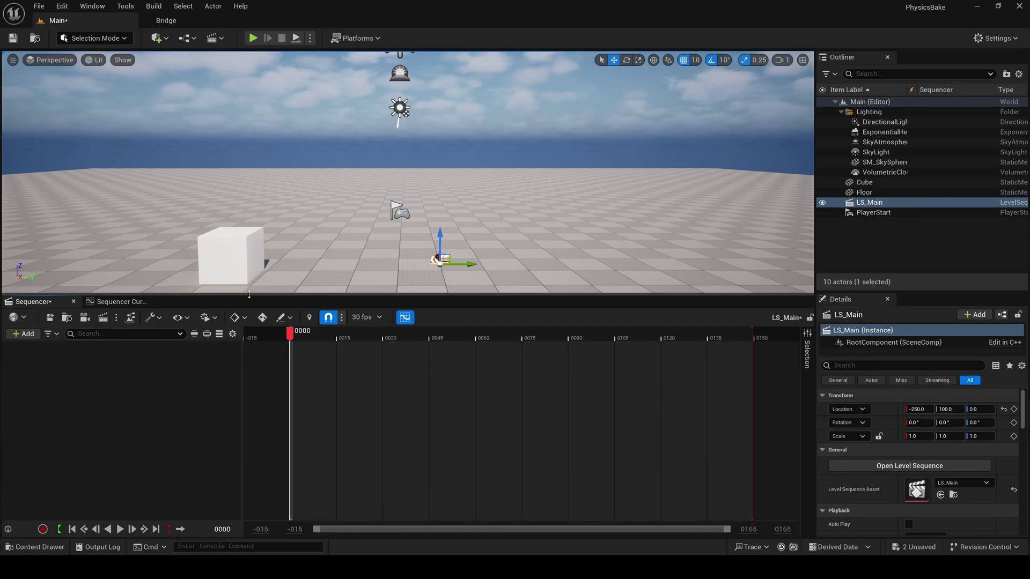
pyautogui.moveTo(249, 293); pyautogui.dragTo(246, 361)
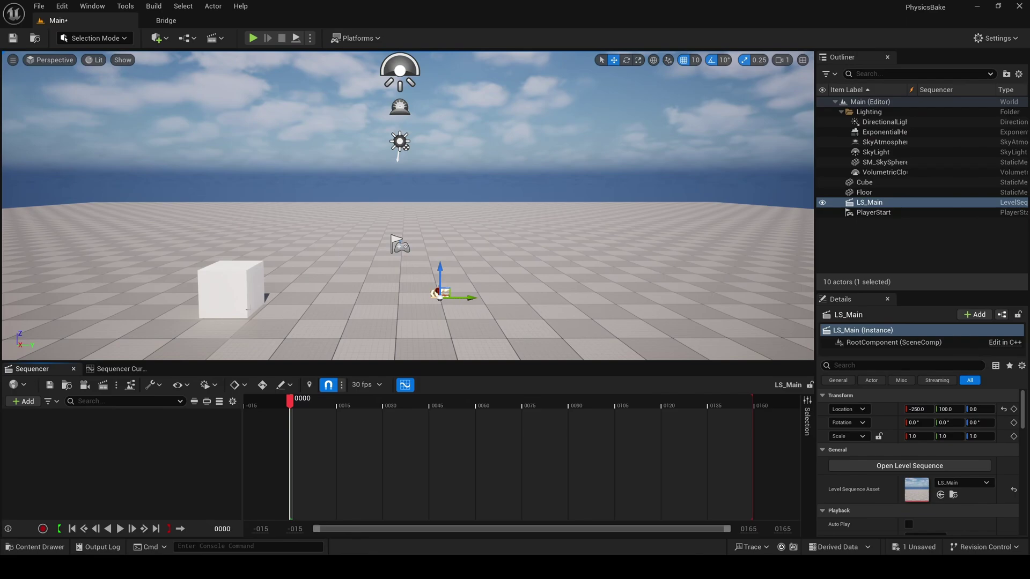
# Step: Create a cine camera as the current camera cut and frame the cube from near floor level, at about X -2680, Y 54, Z 39
pyautogui.click(84, 385)
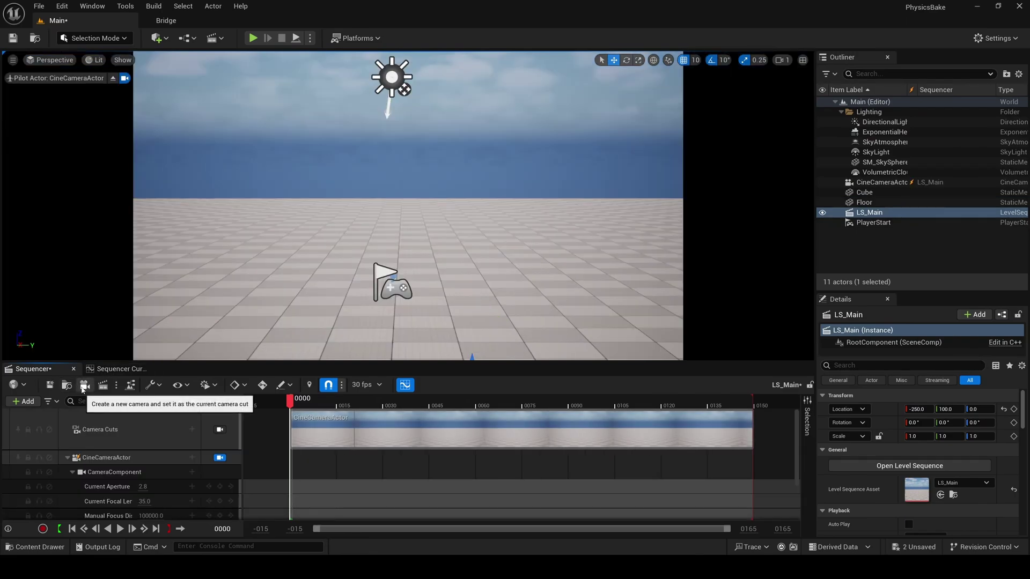
pyautogui.scroll(-3, 408, 203)
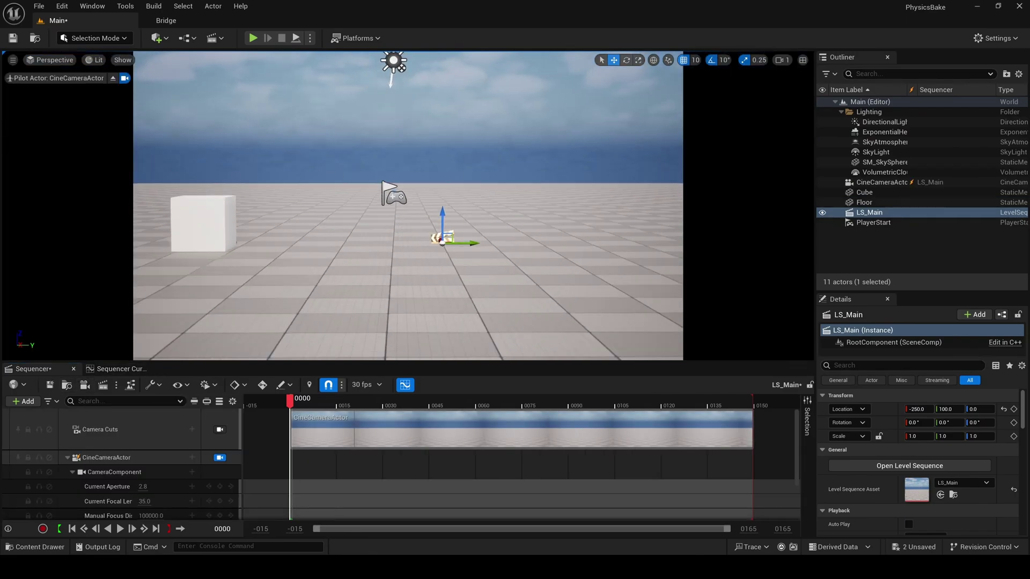
pyautogui.moveTo(407, 204); pyautogui.dragTo(410, 182, button='right')
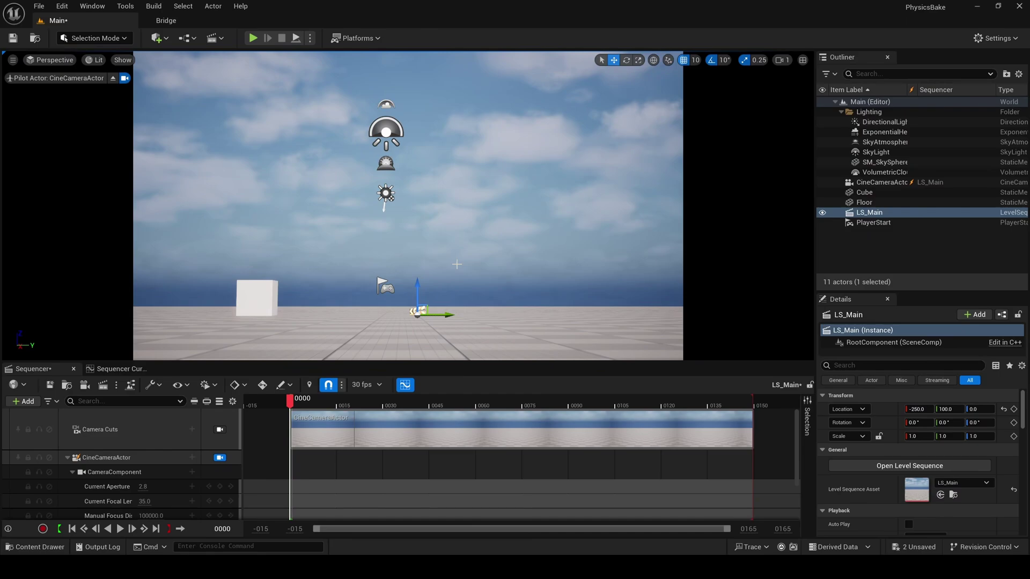
# Step: Lock the CineCameraActor track, test it by moving the camera, and return the playhead to the start
pyautogui.click(33, 457)
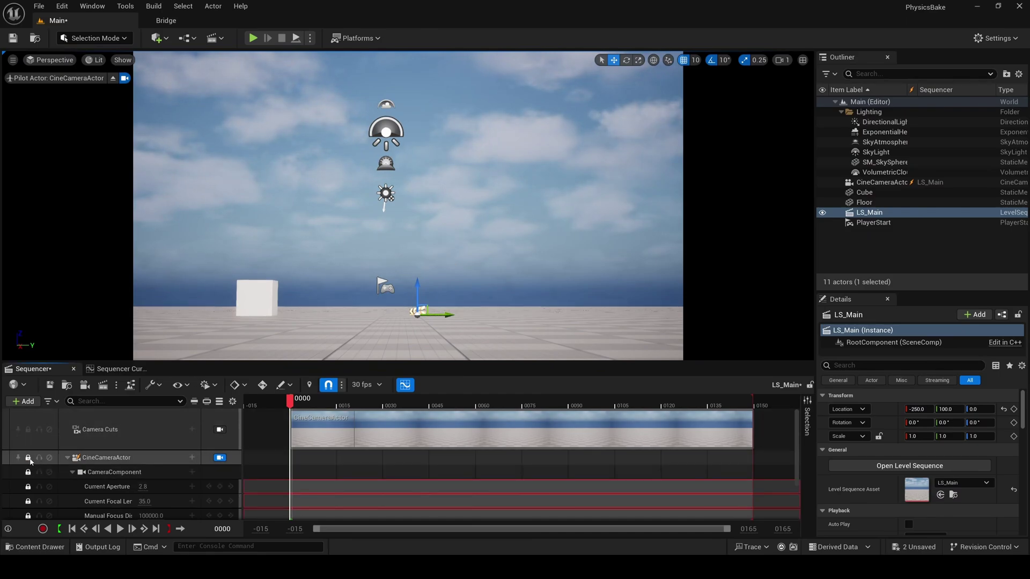
pyautogui.click(28, 458)
pyautogui.moveTo(407, 203); pyautogui.dragTo(411, 236, button='right')
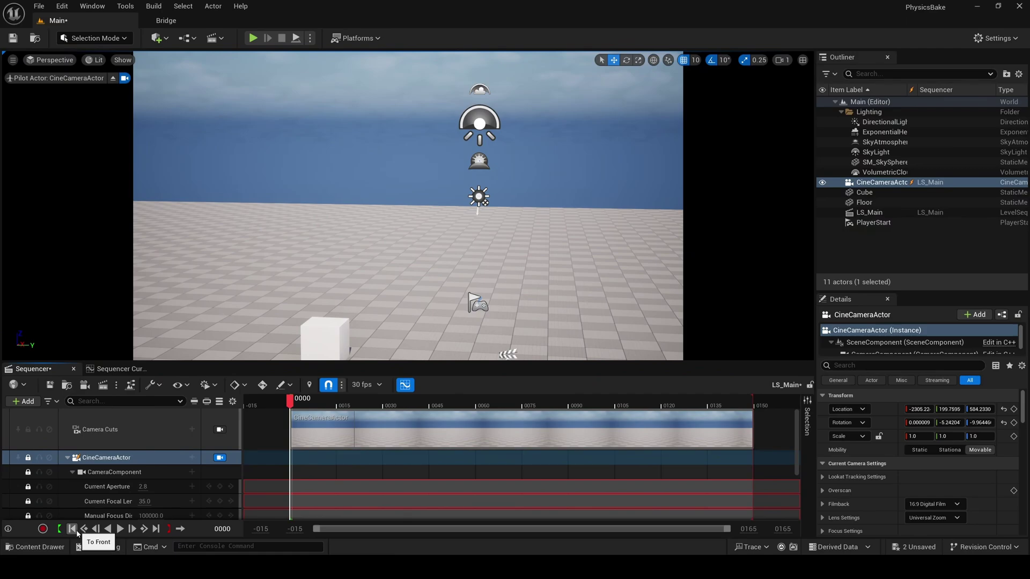
pyautogui.click(134, 530)
pyautogui.click(72, 529)
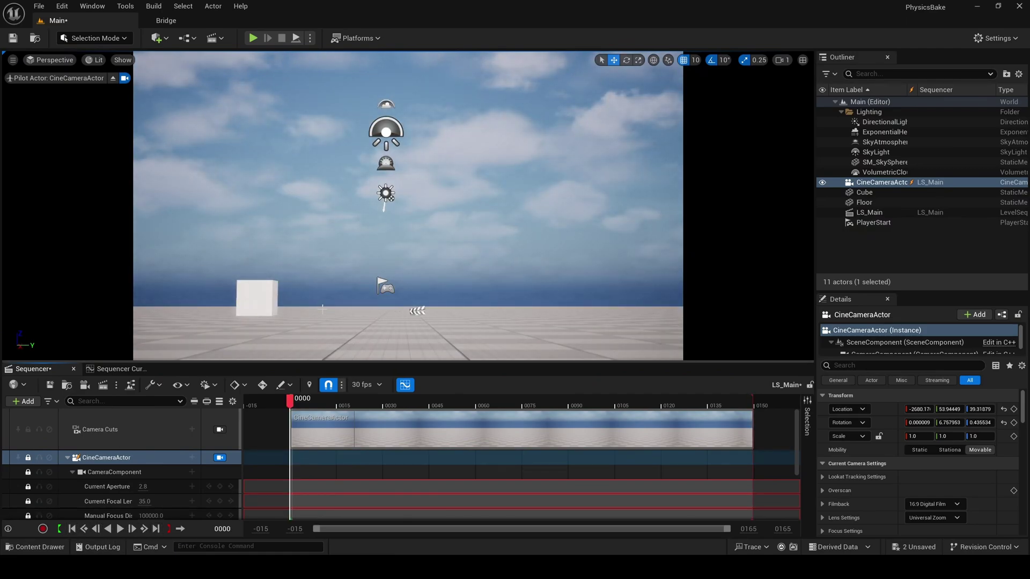
# Step: Add the Cube actor to the LS_Main sequence and select its Transform track
pyautogui.click(347, 292)
pyautogui.click(251, 293)
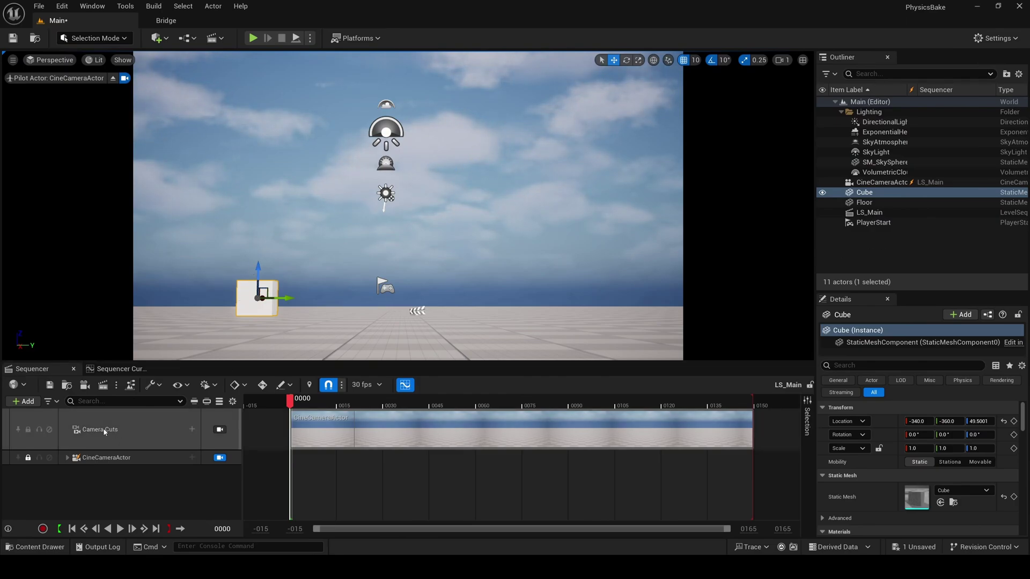
pyautogui.click(24, 401)
pyautogui.moveTo(112, 206)
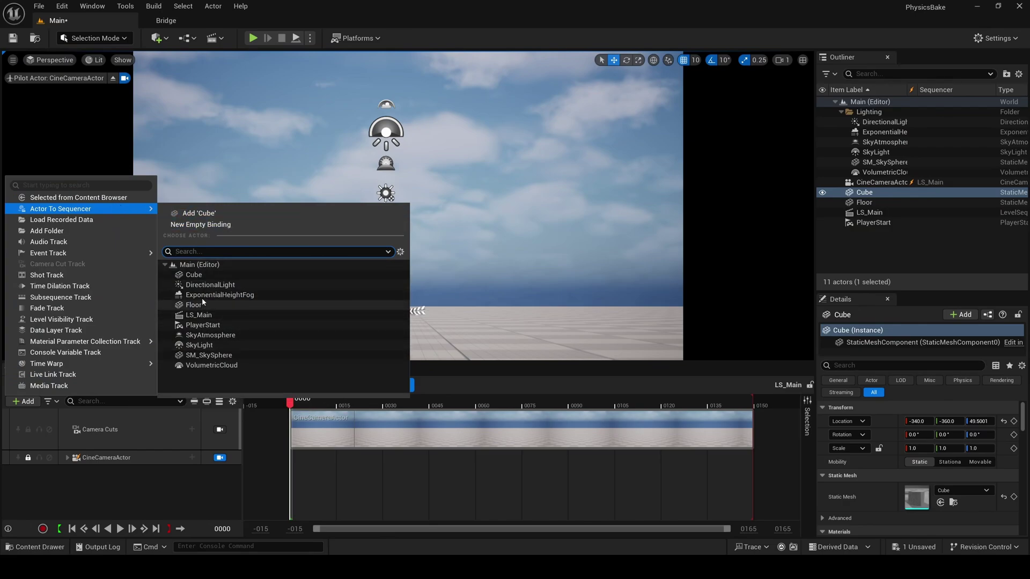
pyautogui.click(202, 275)
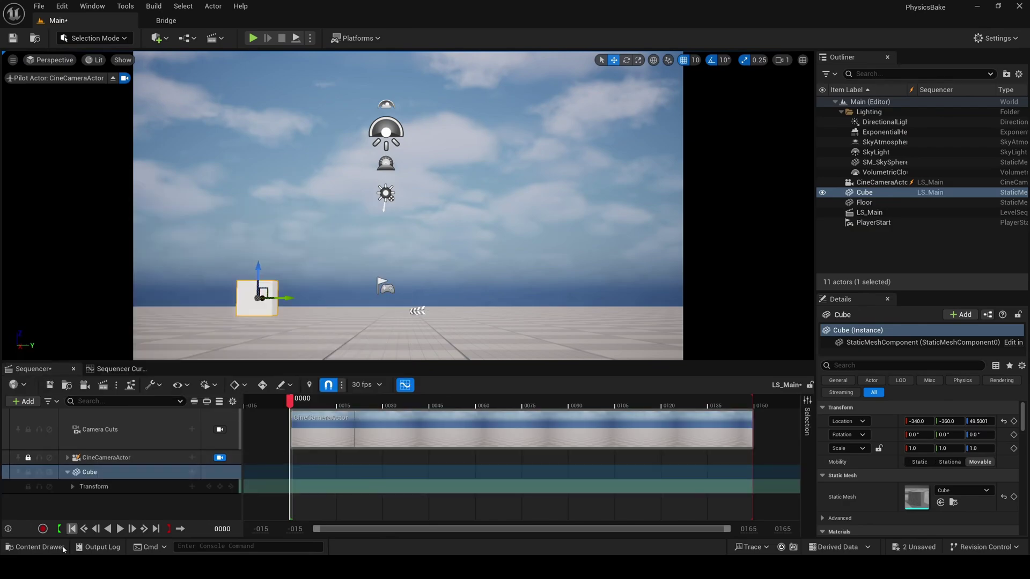
pyautogui.click(97, 488)
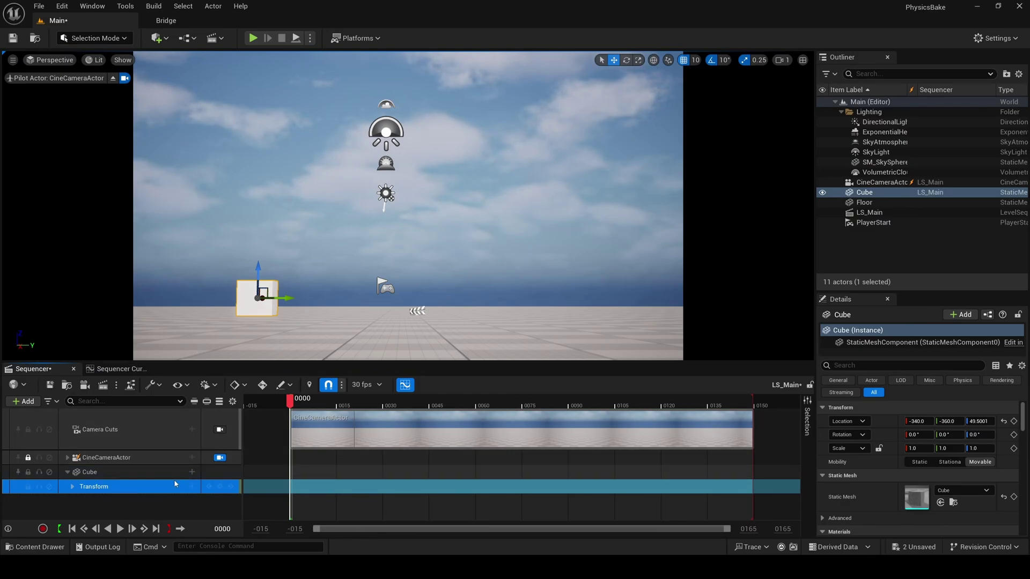
# Step: Key the cube's Transform on the floor at frame 0, and at frame 60 at Y -20, Z 419.5 with 180° X rotation
pyautogui.moveTo(265, 292); pyautogui.dragTo(384, 168)
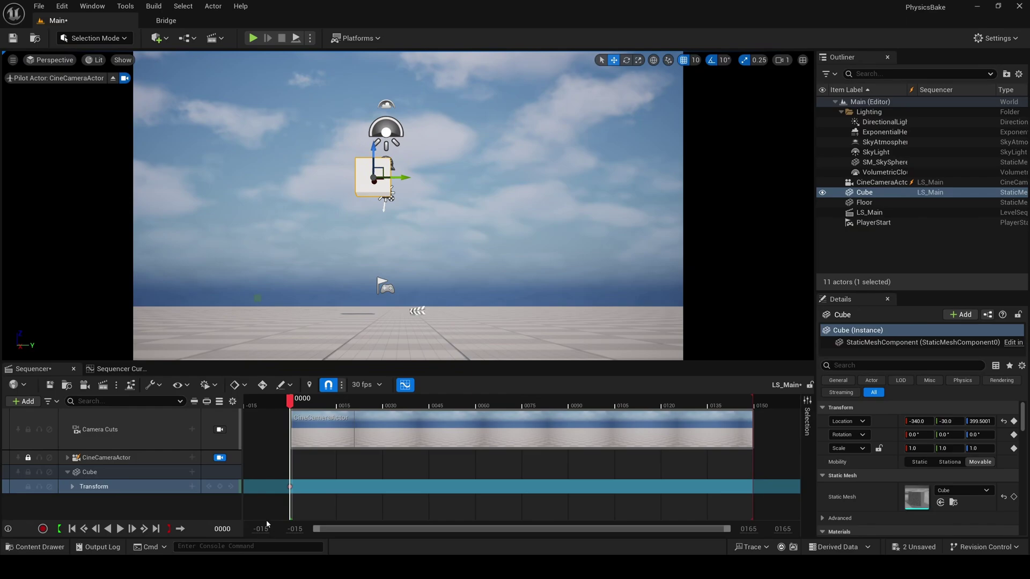
pyautogui.moveTo(295, 404); pyautogui.dragTo(478, 398)
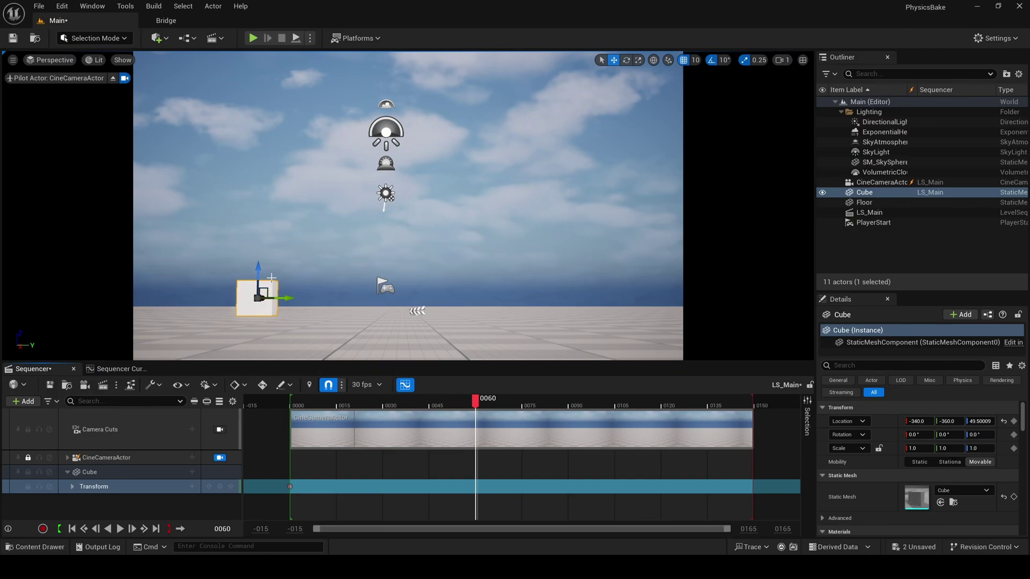
pyautogui.moveTo(267, 290); pyautogui.dragTo(386, 220)
pyautogui.press('e')
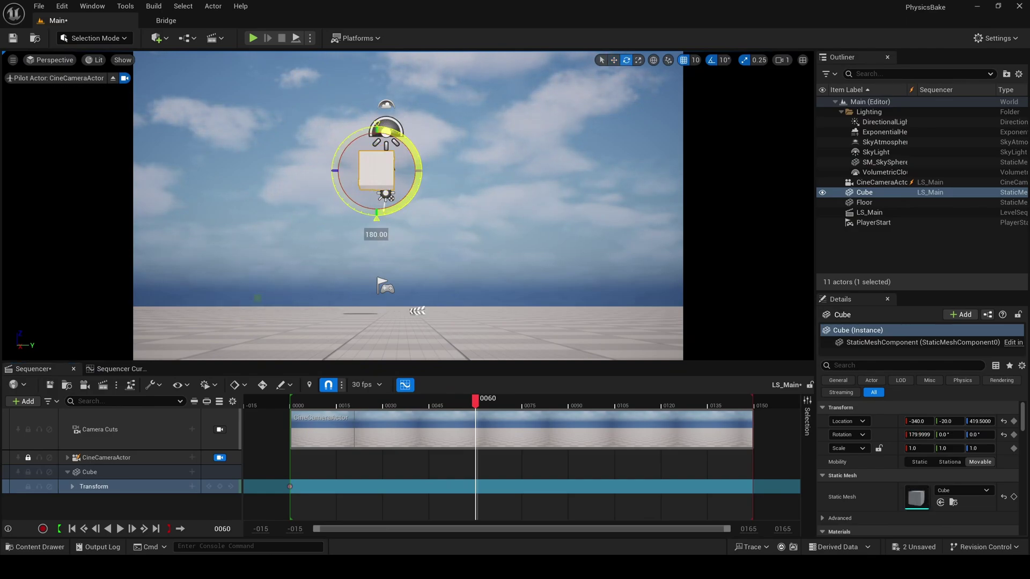
pyautogui.press('w')
pyautogui.click(220, 487)
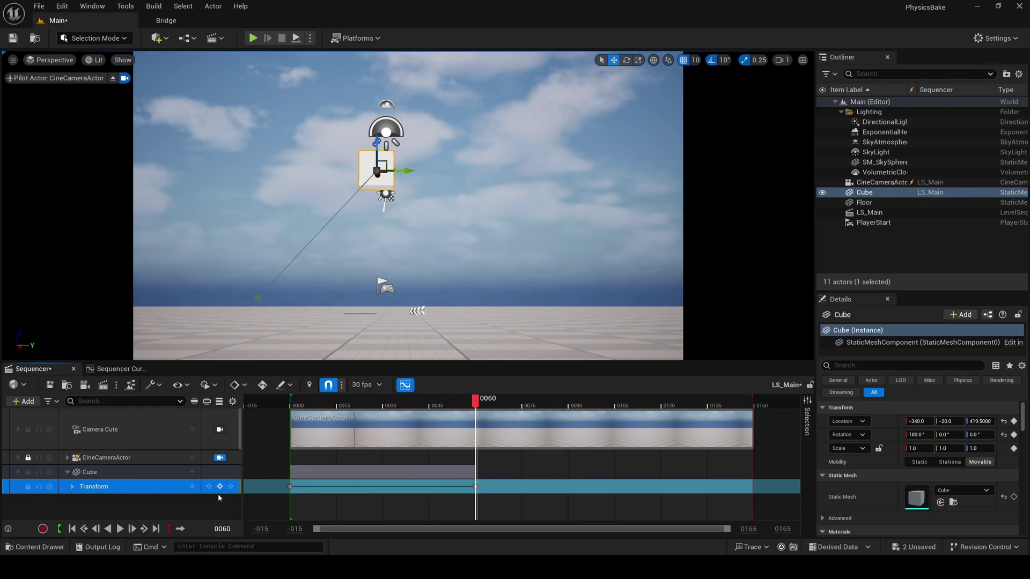
# Step: Lower the cube to Y -80, Z 189.5 at frame 60, update its Transform key, and return the playhead to frame 0
pyautogui.moveTo(475, 429); pyautogui.dragTo(609, 419)
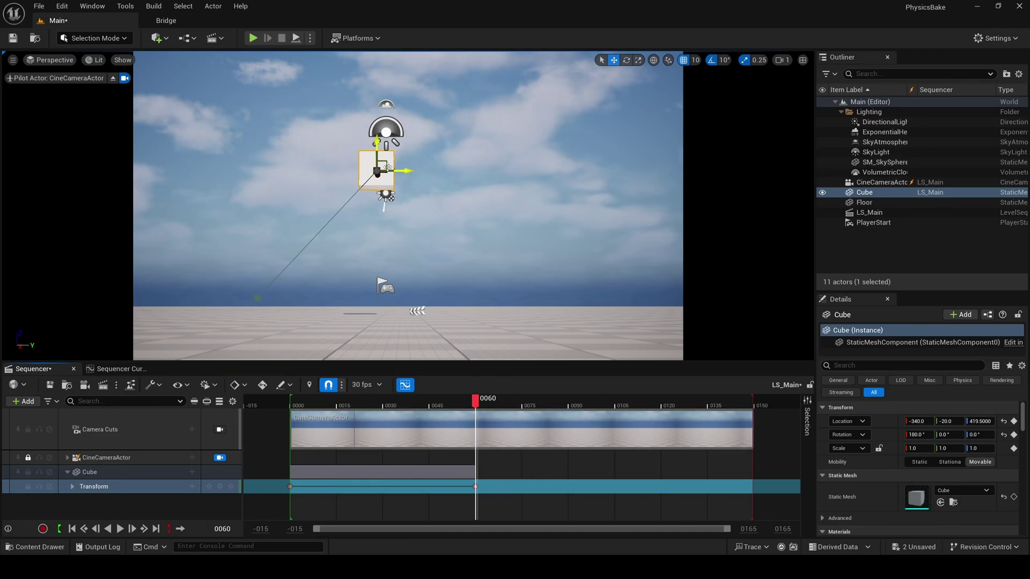
pyautogui.moveTo(384, 163); pyautogui.dragTo(363, 242)
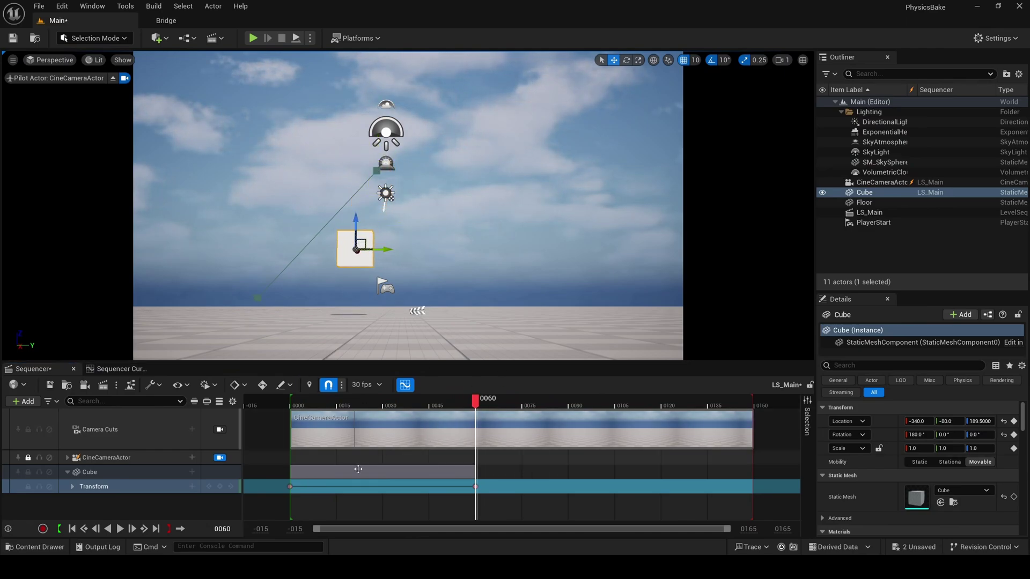
pyautogui.click(217, 486)
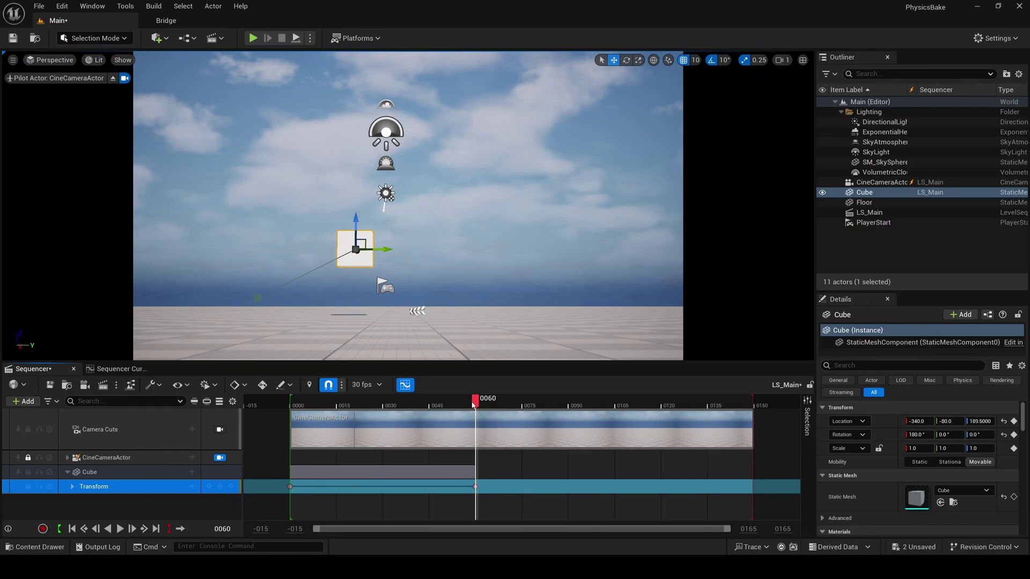
pyautogui.moveTo(473, 403); pyautogui.dragTo(290, 456)
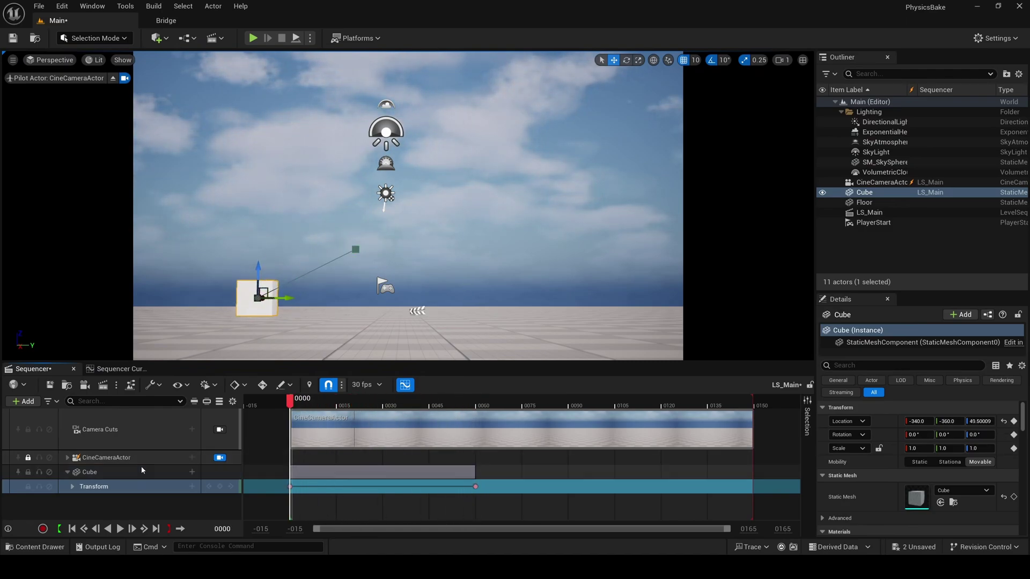
# Step: Add the cube's StaticMeshComponent0 to the sequence and give it a Simulate Physics track at frame 0
pyautogui.click(192, 472)
pyautogui.click(226, 437)
pyautogui.click(192, 487)
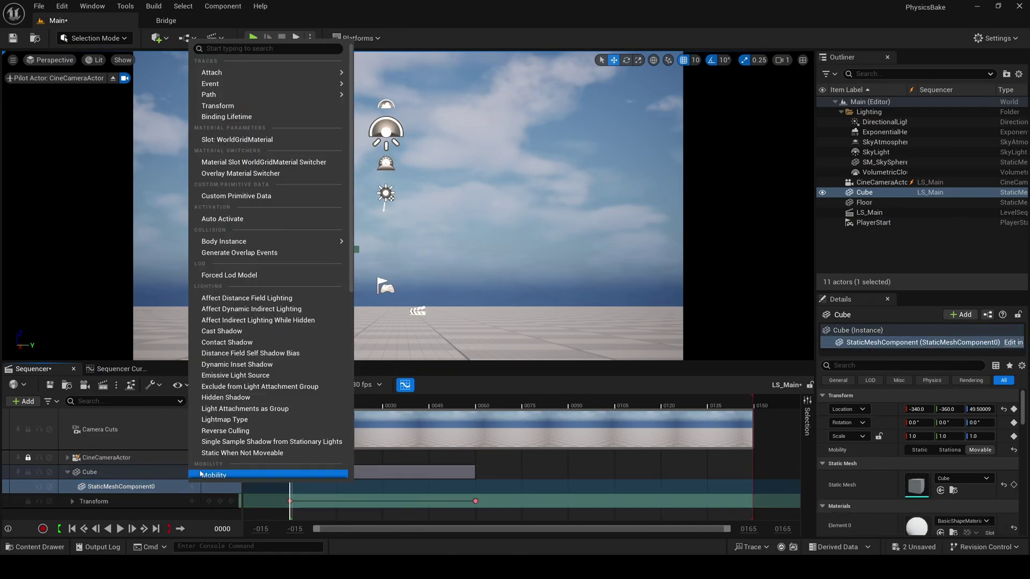
pyautogui.moveTo(288, 241)
pyautogui.moveTo(394, 271)
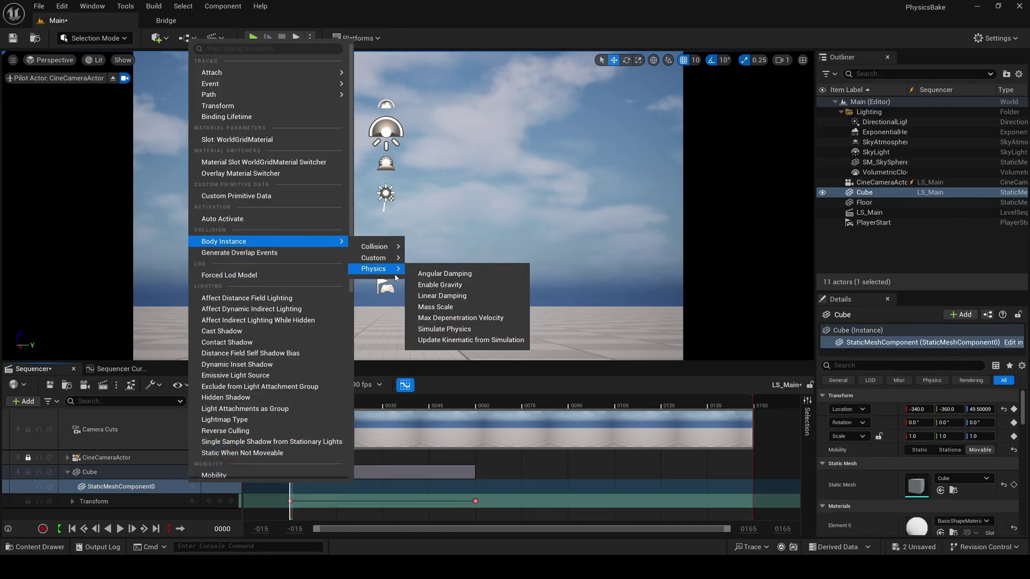
pyautogui.click(444, 329)
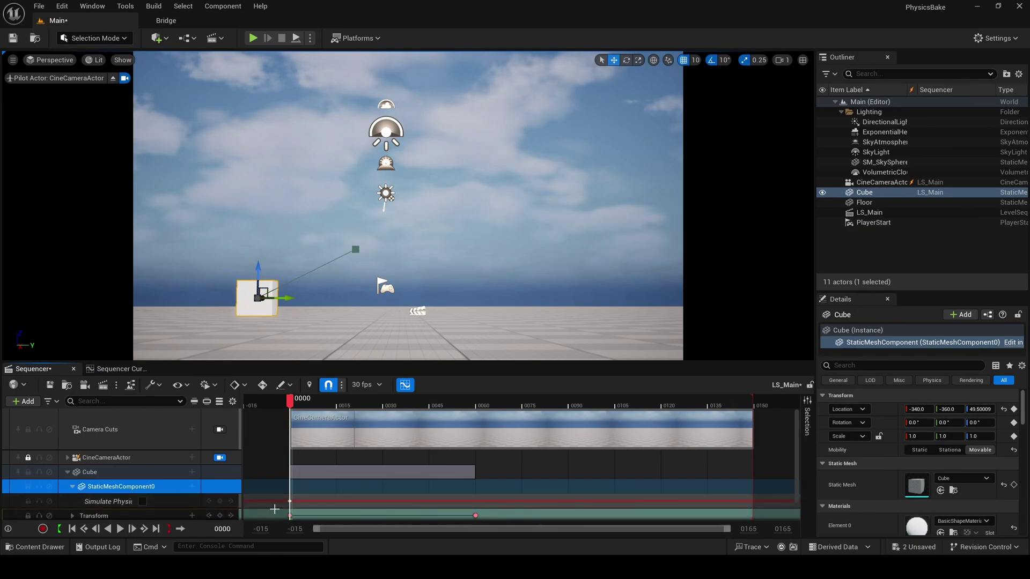
# Step: Key Simulate Physics on at frame 60 for the cube's mesh component and give Sequencer more height
pyautogui.moveTo(290, 401); pyautogui.dragTo(477, 404)
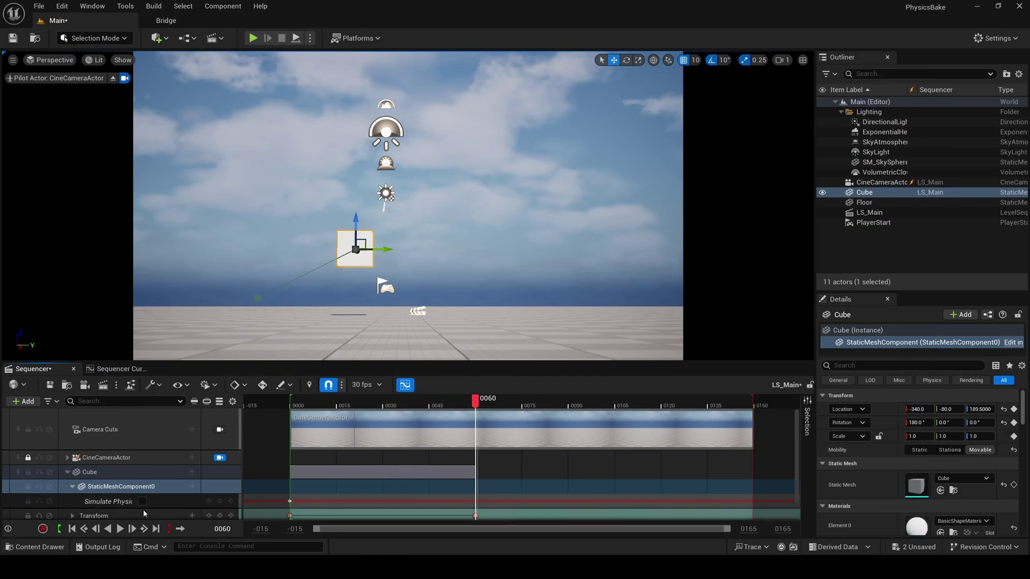
pyautogui.scroll(-1, 144, 514)
pyautogui.click(142, 499)
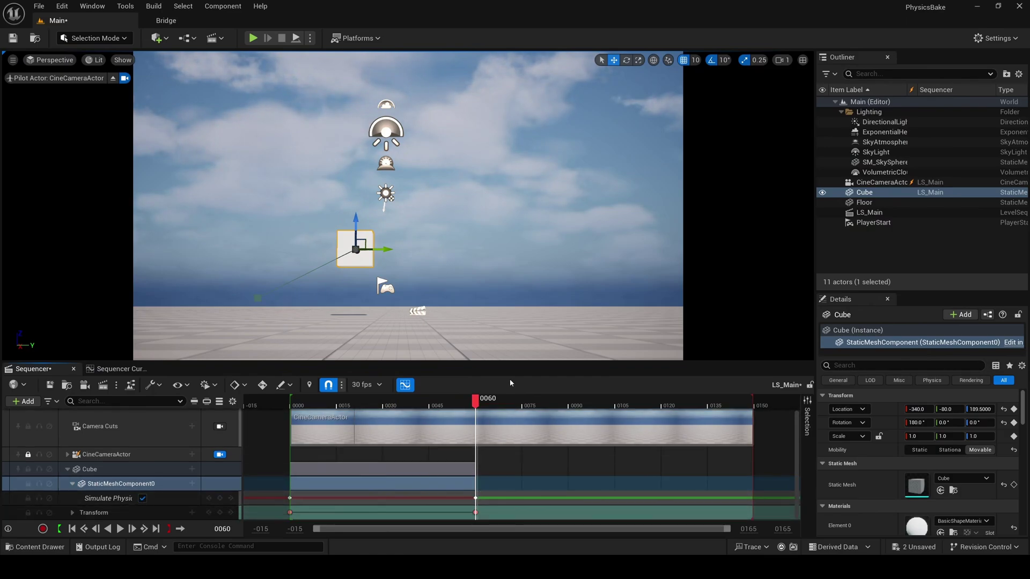
pyautogui.moveTo(510, 362); pyautogui.dragTo(510, 328)
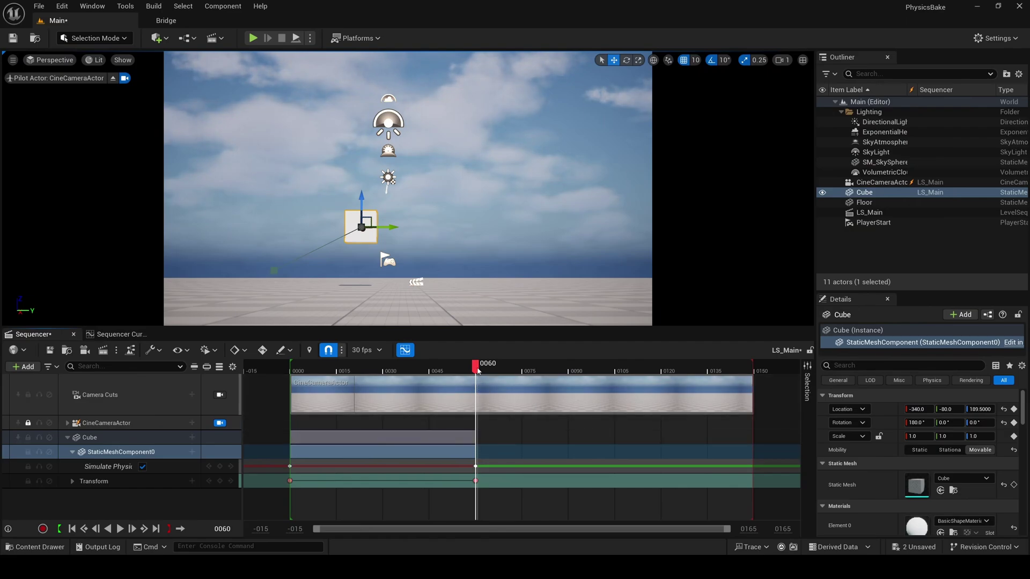
# Step: Test the sequence from frame 0 in a running game session through the CineCameraActor, then stop the session and restore the camera view
pyautogui.moveTo(478, 370); pyautogui.dragTo(293, 380)
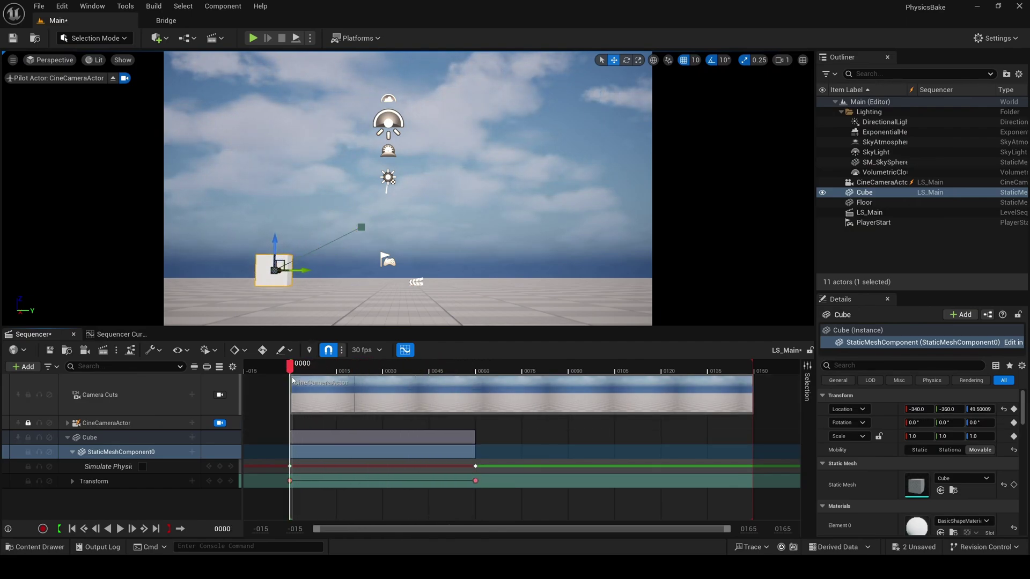
pyautogui.click(252, 38)
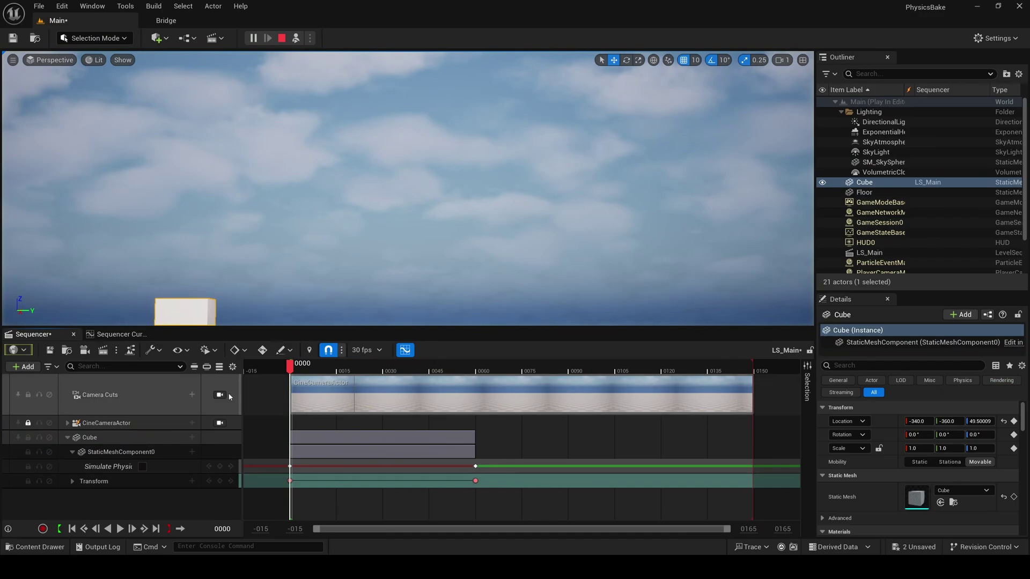
pyautogui.click(227, 422)
pyautogui.click(220, 423)
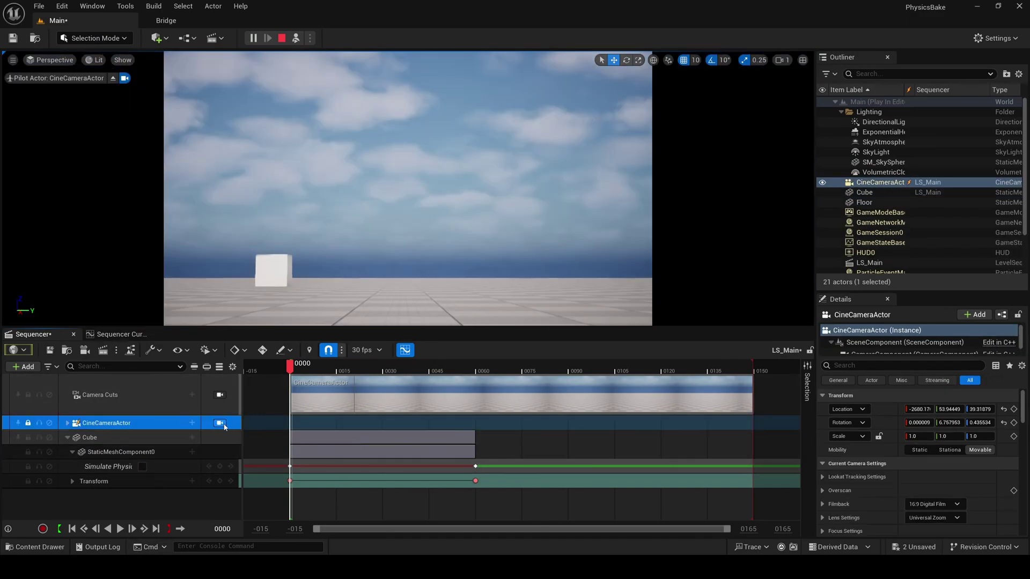
pyautogui.click(120, 529)
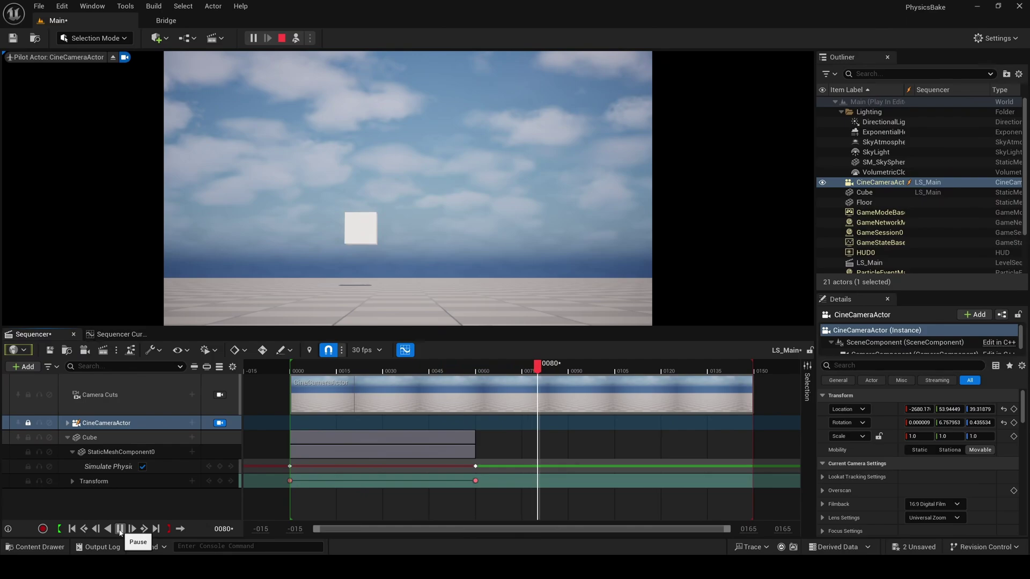
pyautogui.click(119, 529)
pyautogui.click(72, 528)
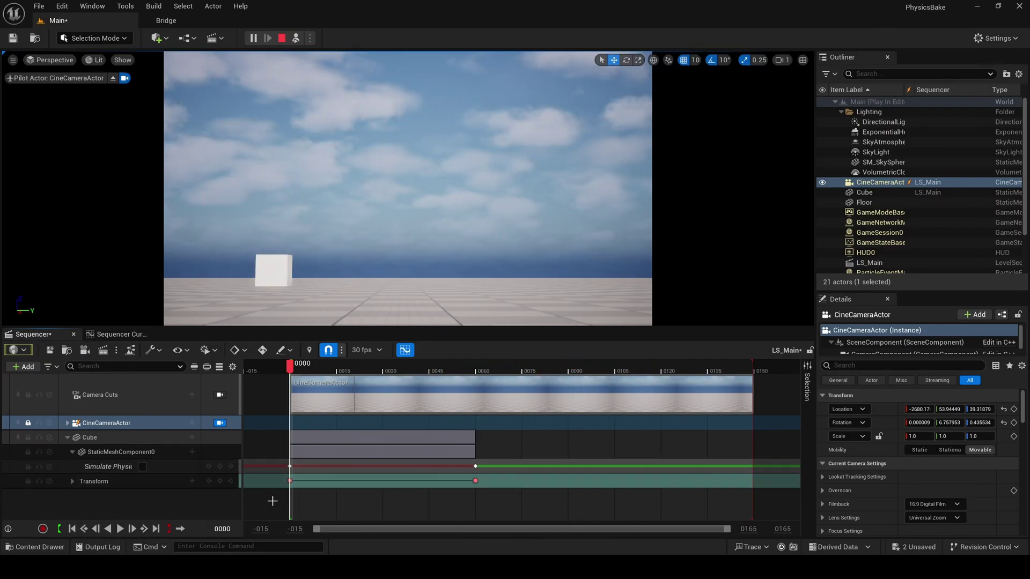
pyautogui.click(281, 38)
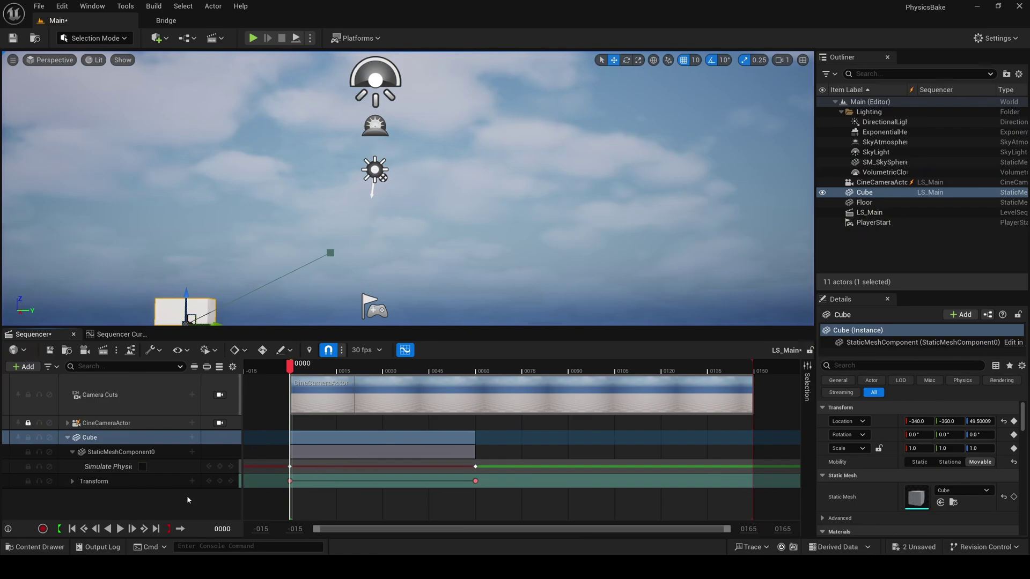
pyautogui.click(209, 437)
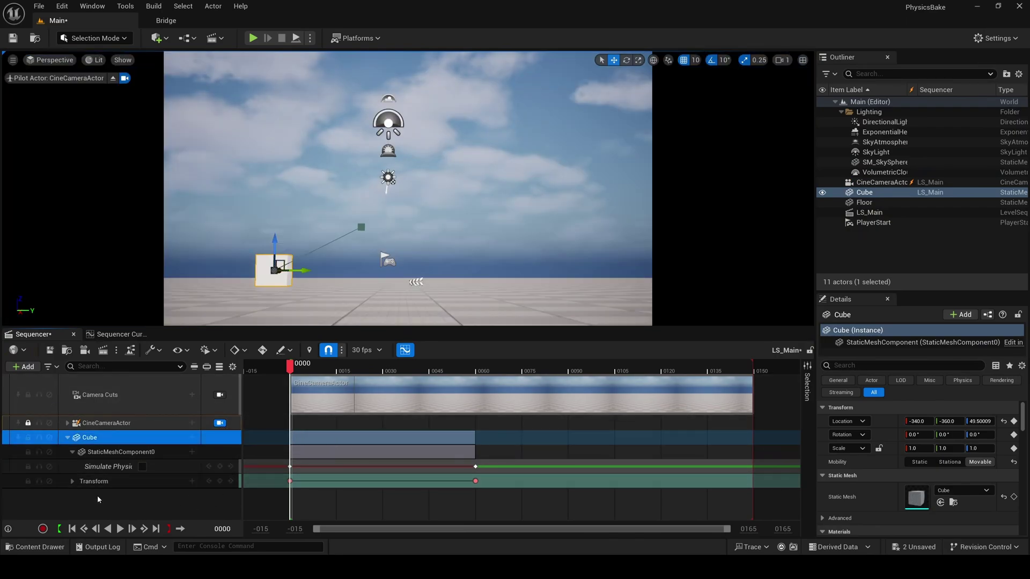
# Step: Trim the part of the cube's Transform section after frame 60
pyautogui.click(469, 367)
pyautogui.moveTo(473, 367); pyautogui.dragTo(476, 366)
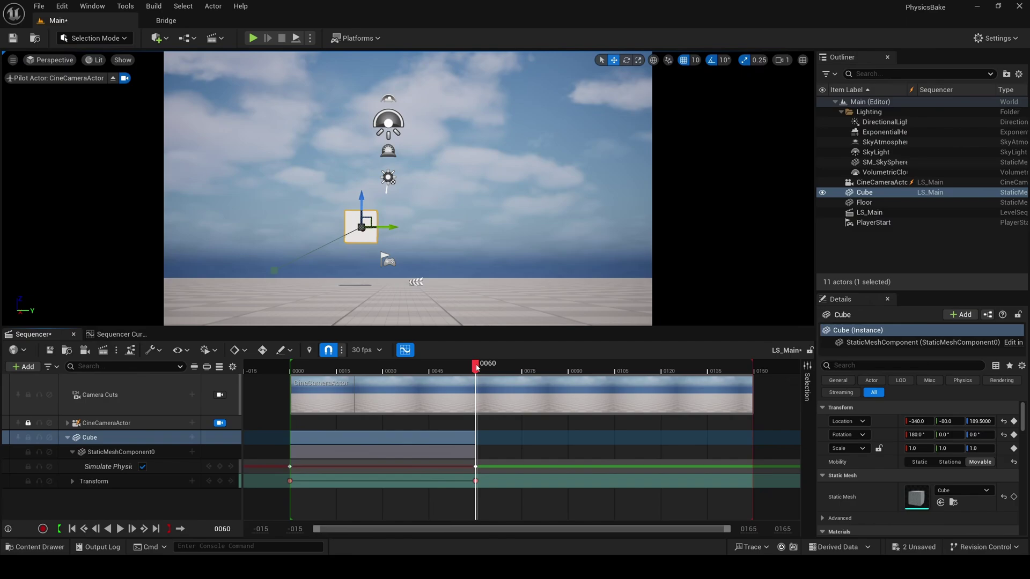
pyautogui.rightClick(475, 480)
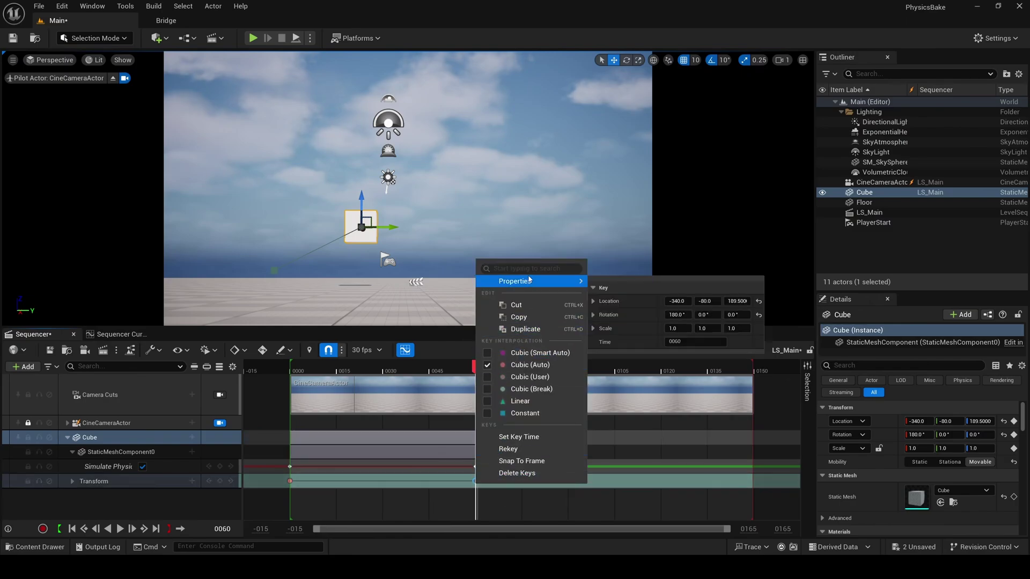
pyautogui.click(494, 487)
pyautogui.rightClick(490, 477)
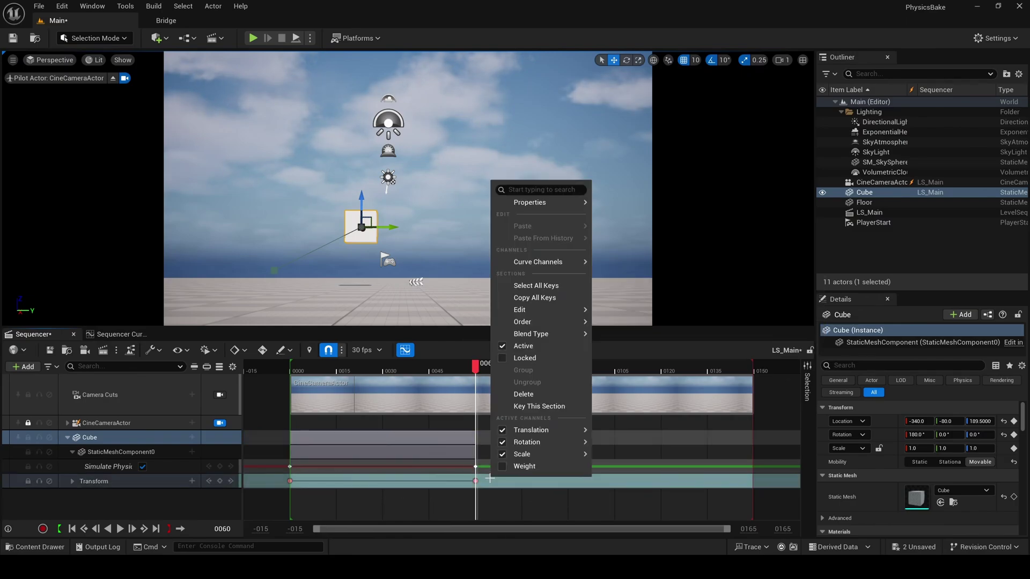
pyautogui.moveTo(536, 309)
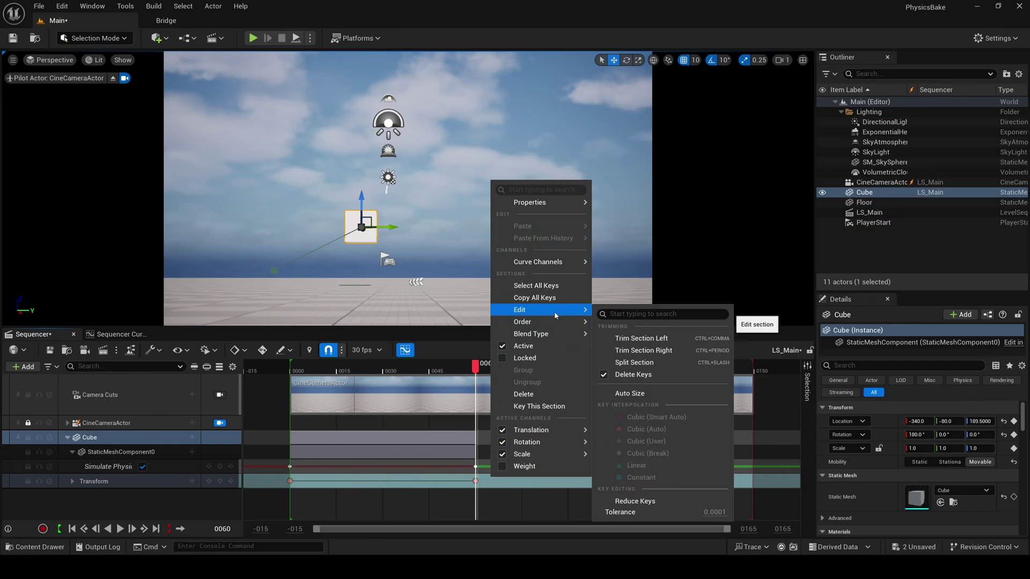
pyautogui.click(631, 350)
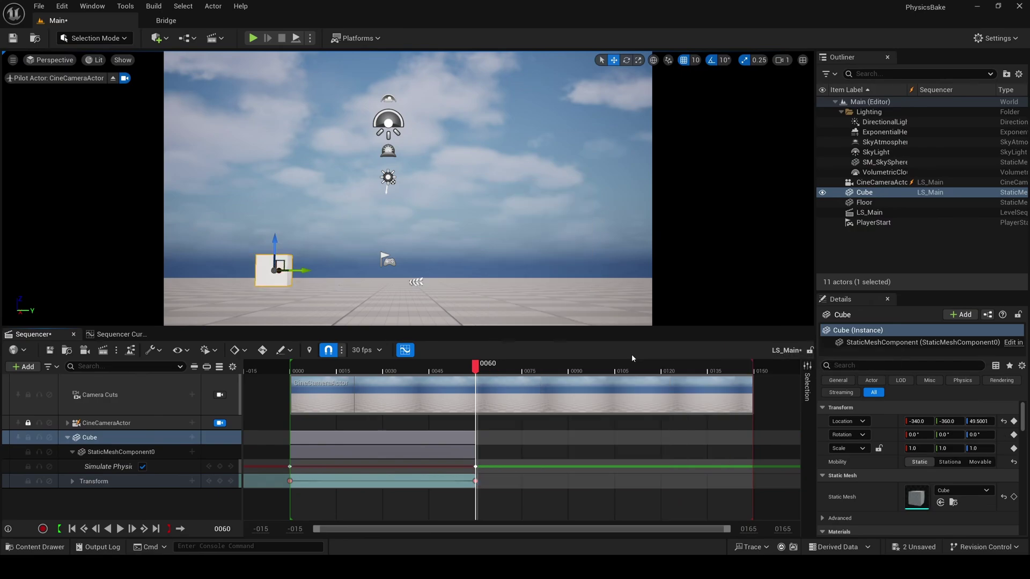
# Step: Set the trimmed Transform section's When Finished option to Keep State and return the playhead to frame 0
pyautogui.rightClick(465, 487)
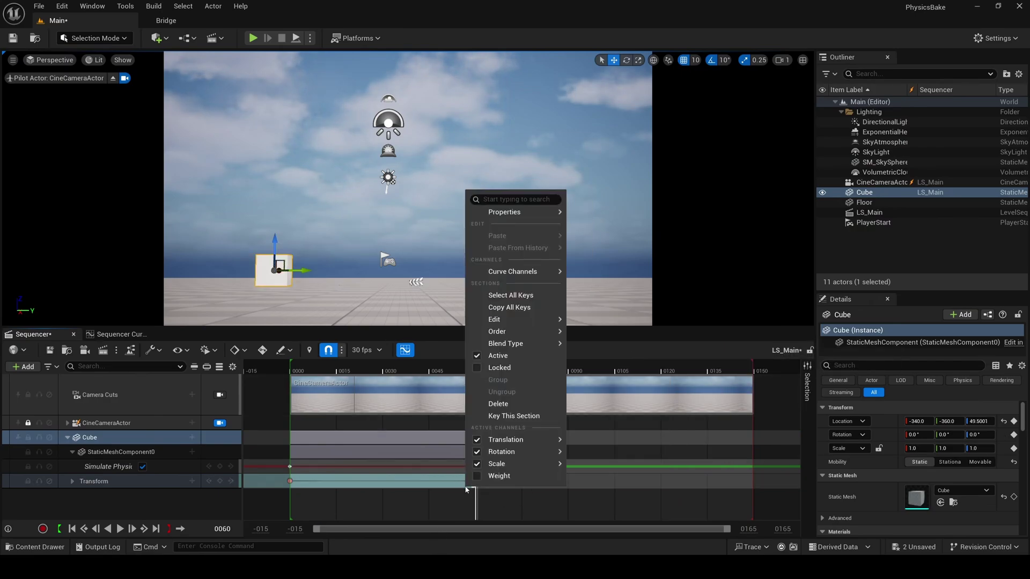
pyautogui.moveTo(536, 212)
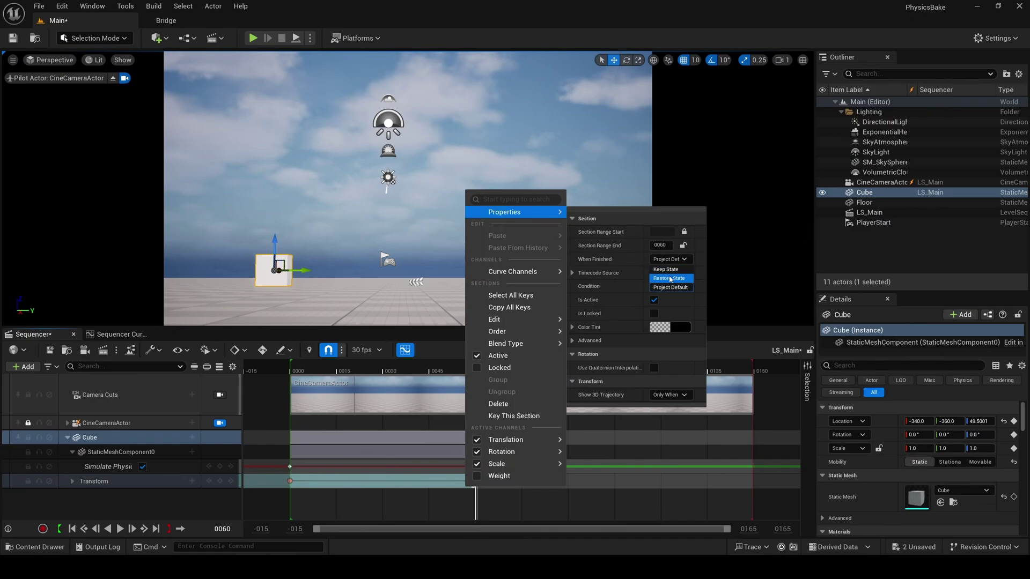
pyautogui.click(672, 270)
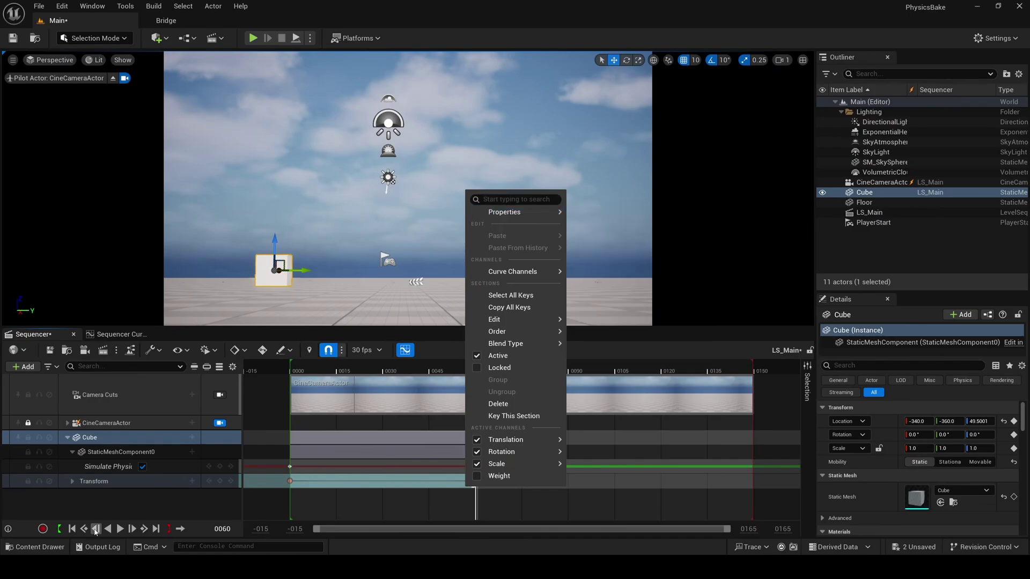
pyautogui.click(118, 515)
pyautogui.moveTo(477, 368); pyautogui.dragTo(290, 378)
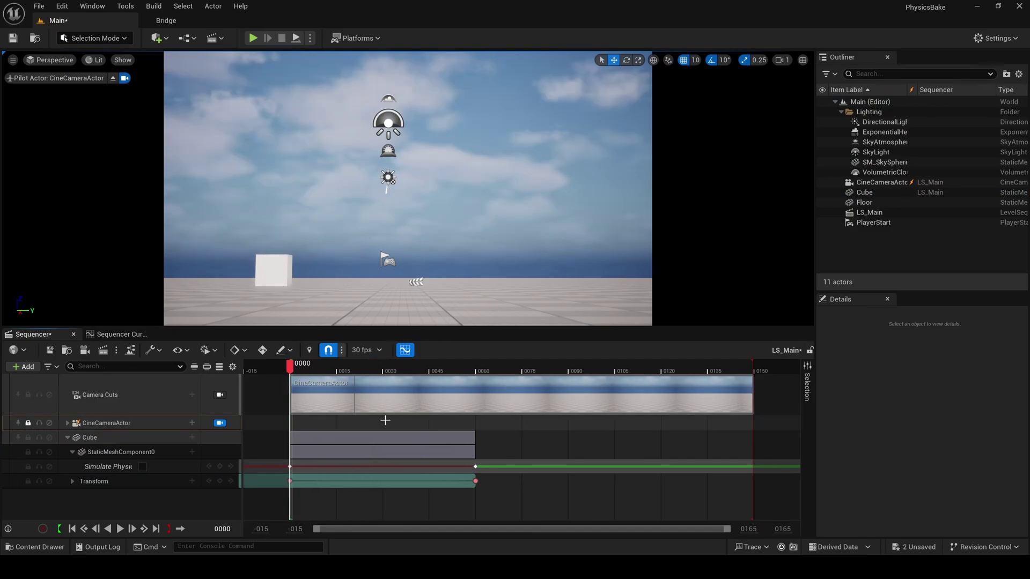
# Step: Set all keys on the cube's Transform curves to Linear in the curve editor, save the sequence and return to Sequencer
pyautogui.click(115, 483)
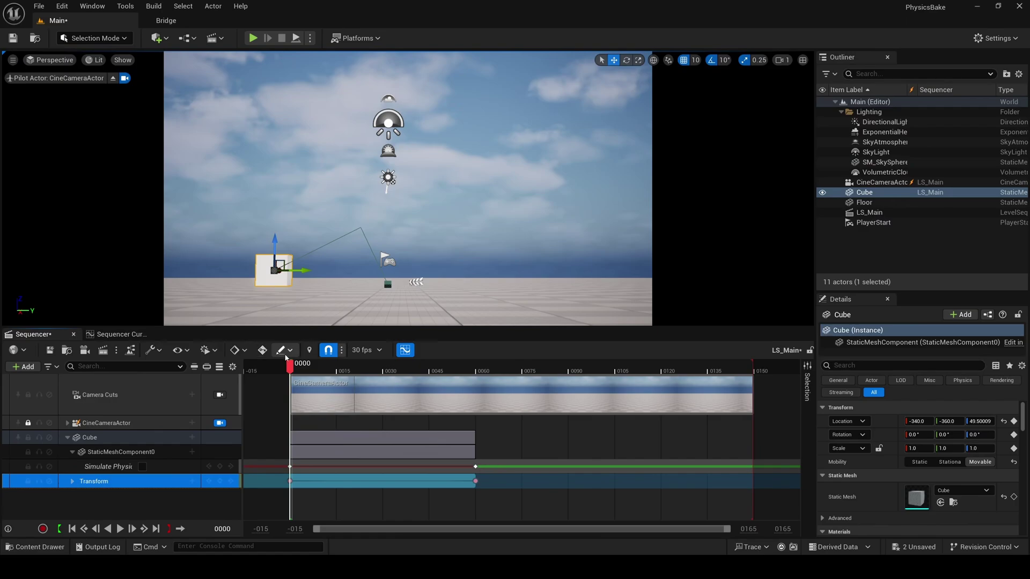
pyautogui.click(123, 335)
pyautogui.scroll(-5, 456, 429)
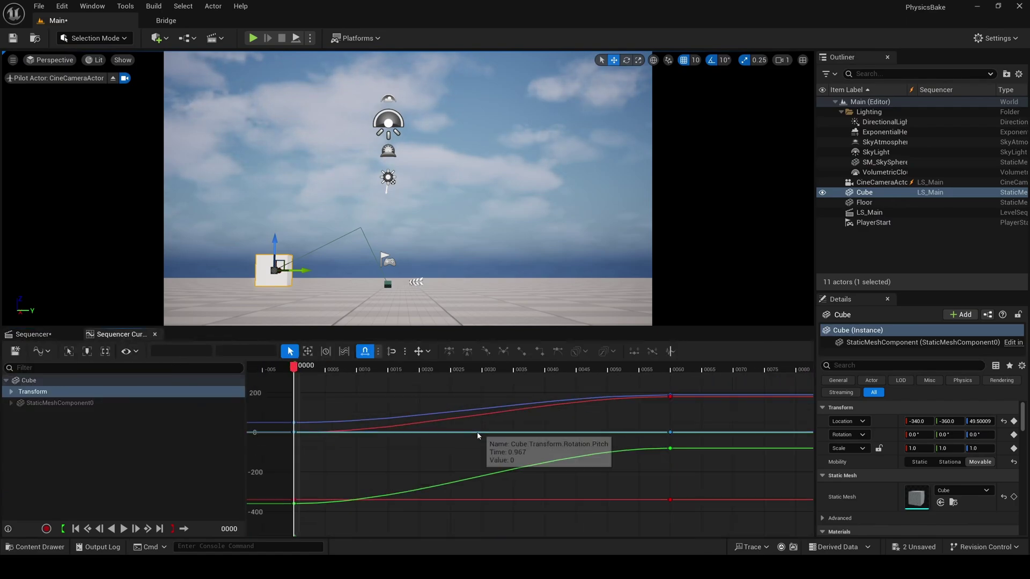
pyautogui.hotkey('ctrl', 'a')
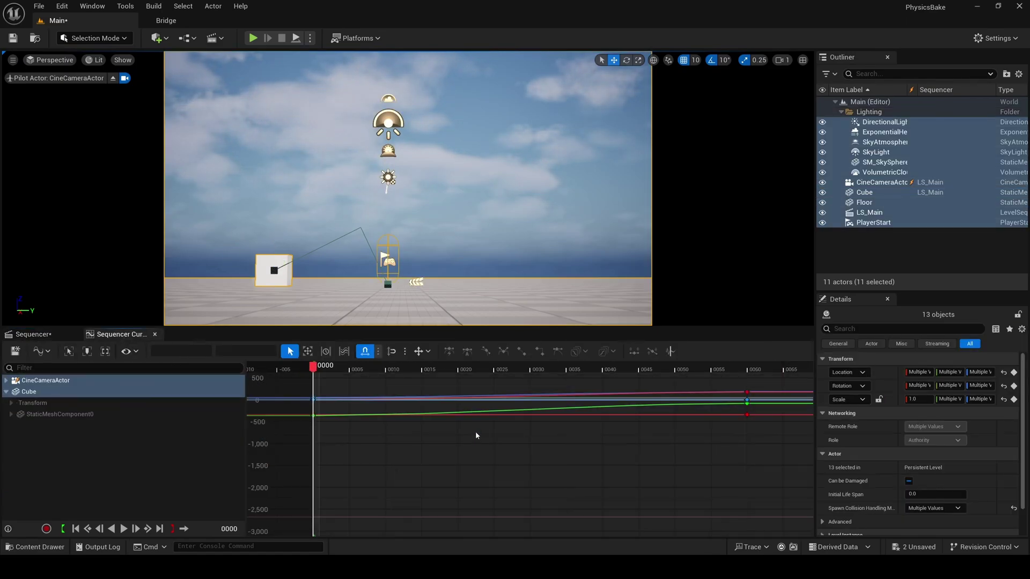
pyautogui.press('Escape')
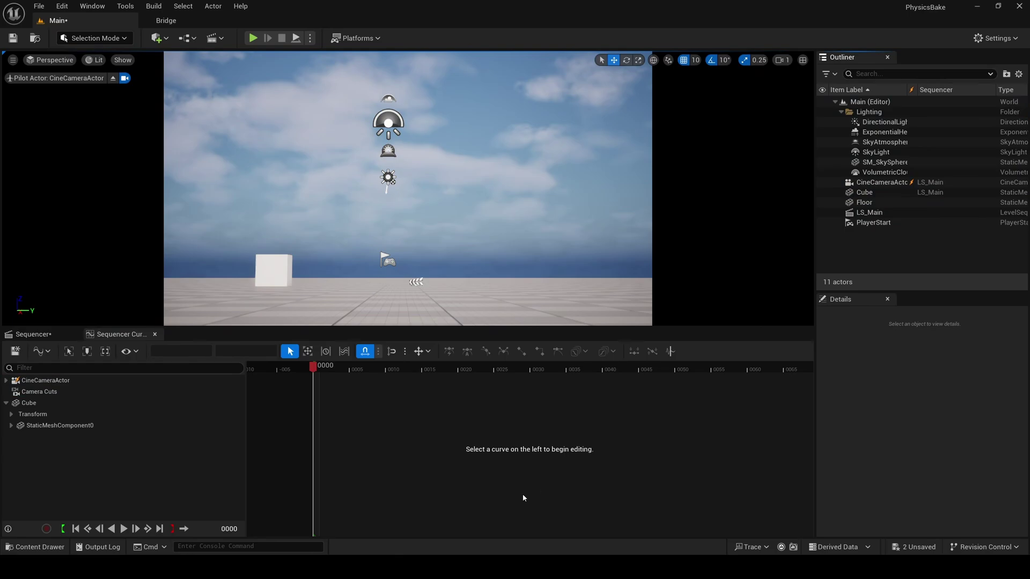
pyautogui.click(33, 414)
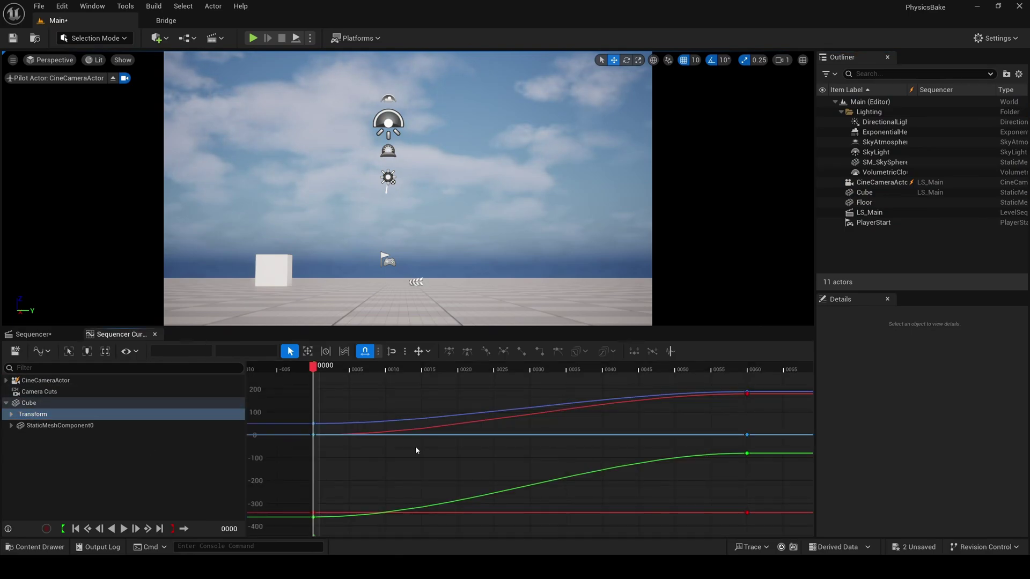
pyautogui.hotkey('ctrl', 'a')
pyautogui.rightClick(313, 434)
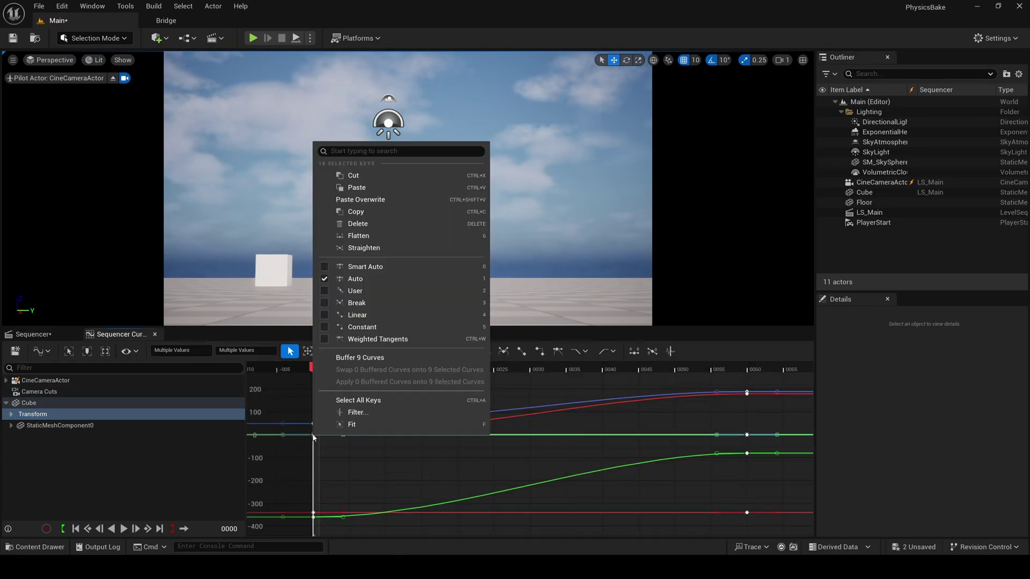
pyautogui.click(369, 316)
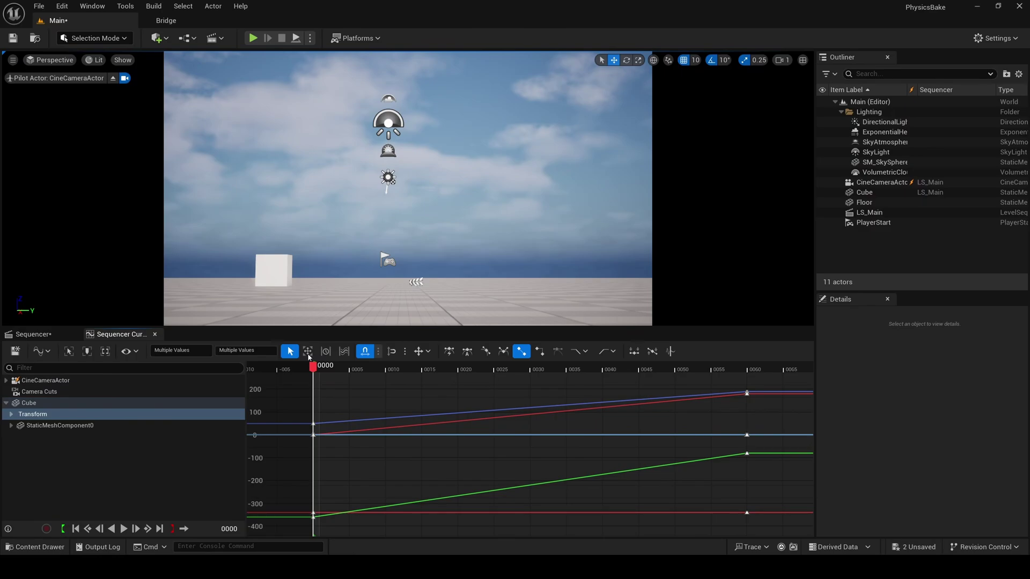
pyautogui.click(15, 351)
pyautogui.click(33, 334)
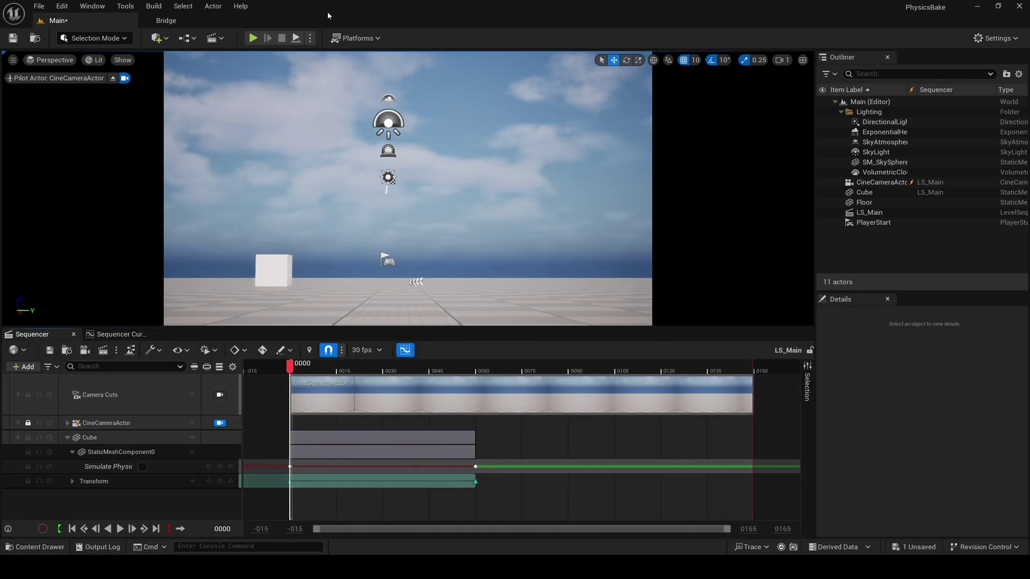
# Step: Simulate the level and play the sequence from frame 0 through the CineCameraActor, pausing at about frame 117
pyautogui.hotkey('alt', 's')
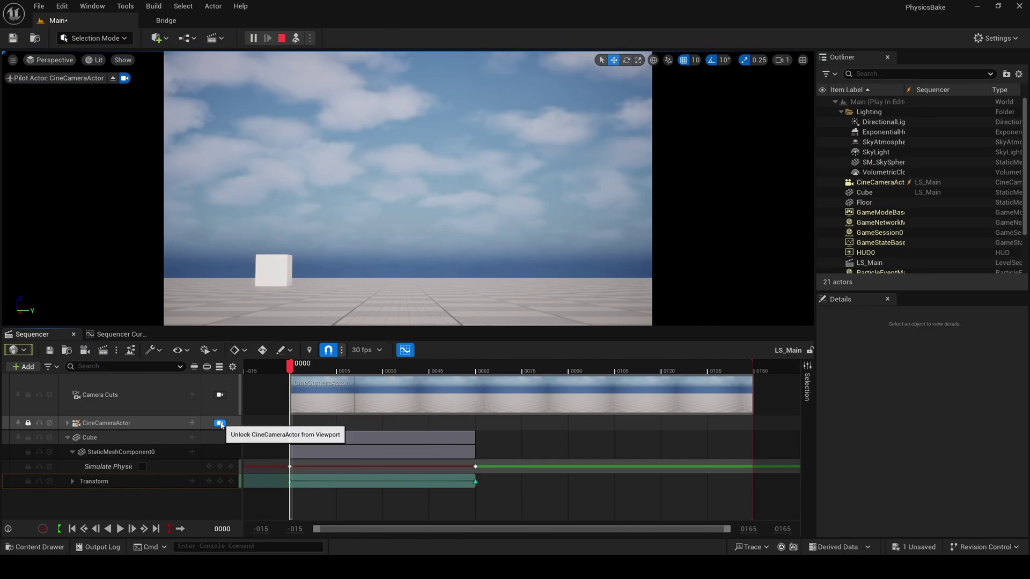
pyautogui.click(124, 532)
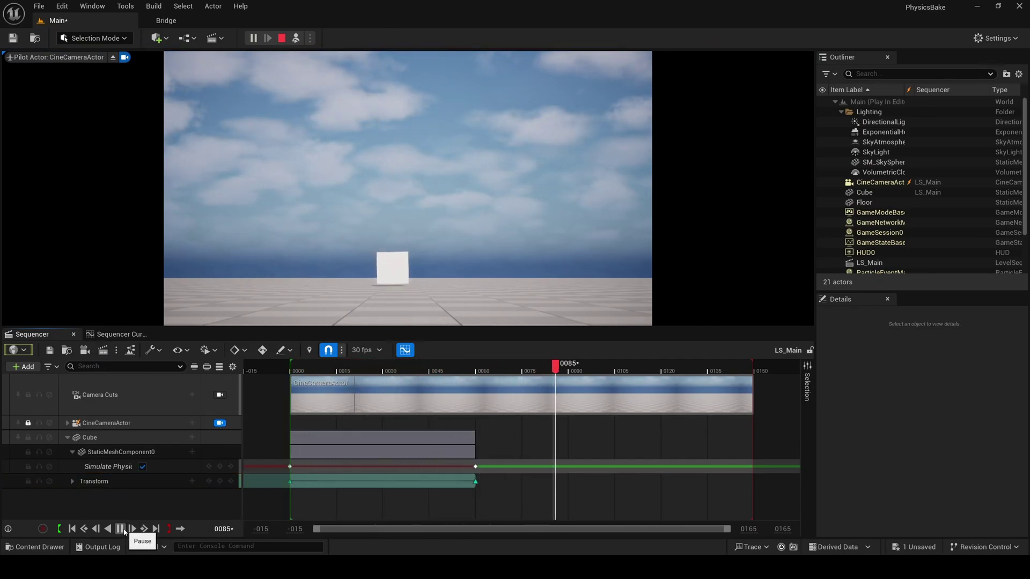
pyautogui.click(123, 531)
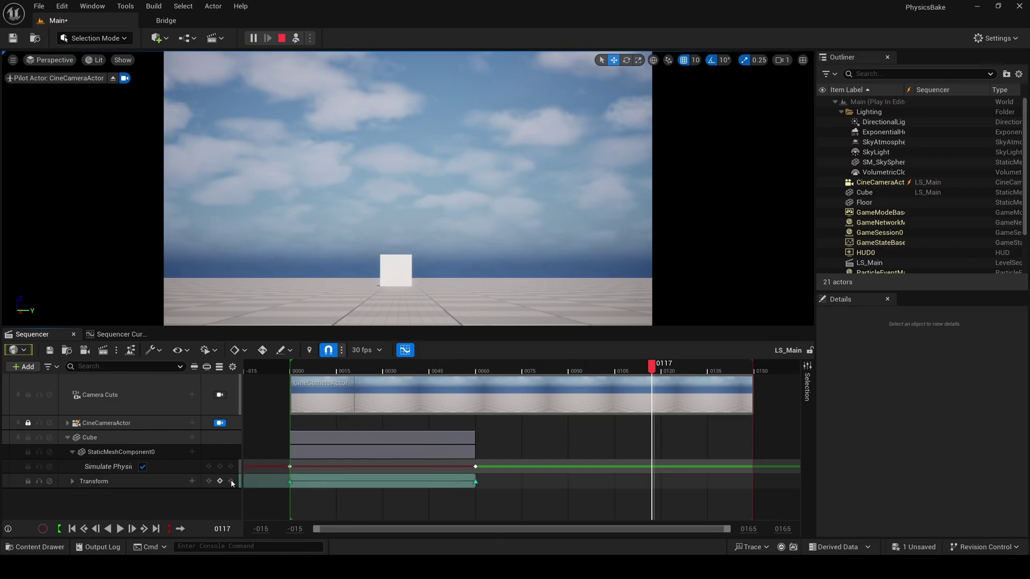
# Step: Set the sequence's playback end to frame 120 and shorten the Camera Cuts section to match
pyautogui.moveTo(651, 370); pyautogui.dragTo(664, 391)
pyautogui.press(']')
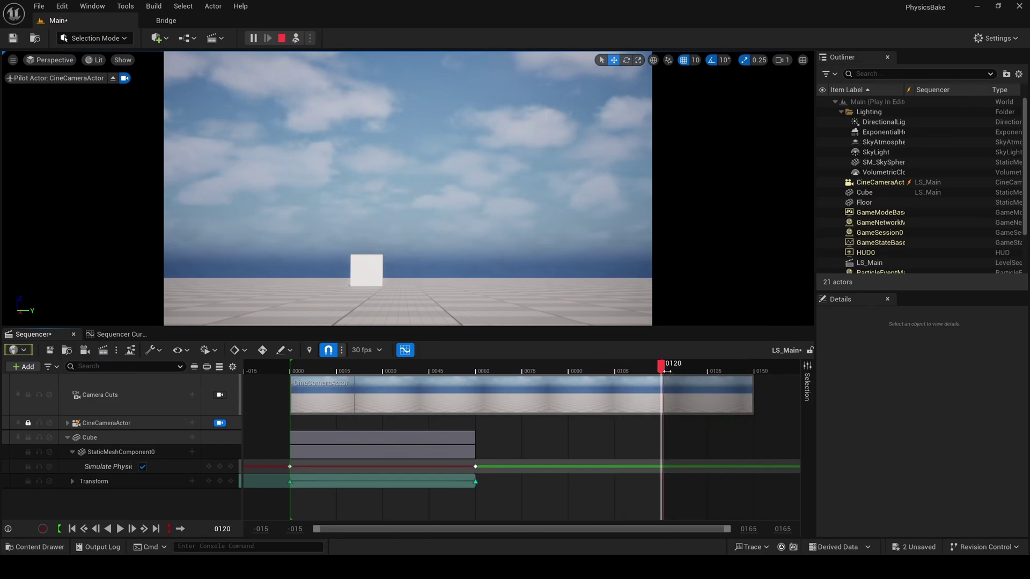
pyautogui.moveTo(658, 373); pyautogui.dragTo(633, 377)
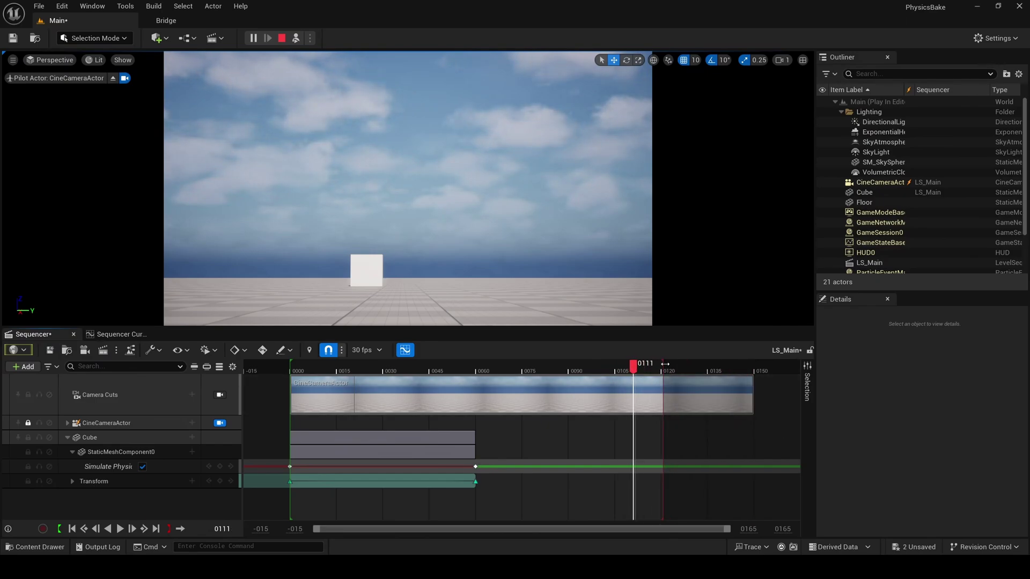
pyautogui.moveTo(753, 395); pyautogui.dragTo(659, 396)
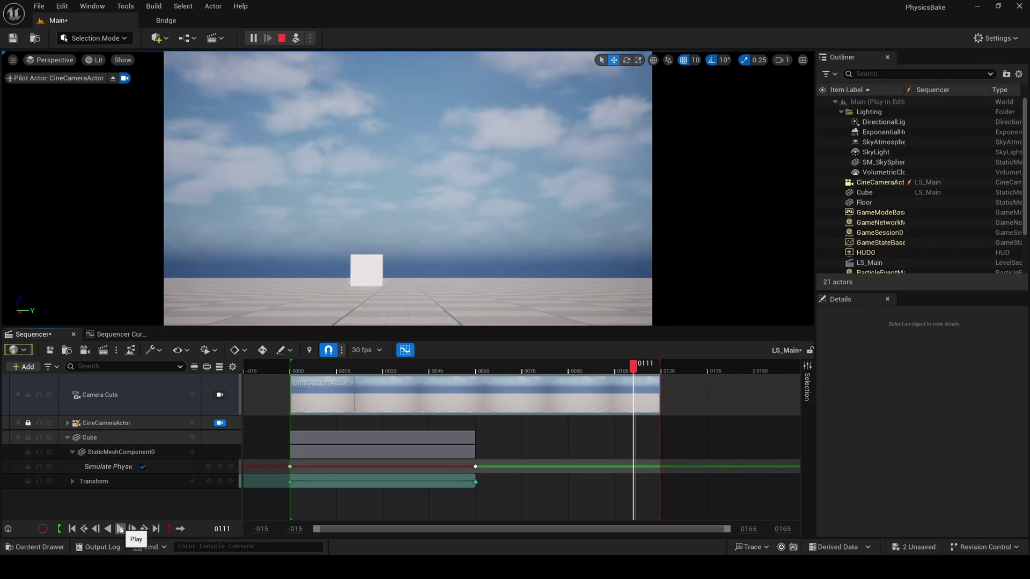
# Step: Return the playhead to frame 0, stop the simulation session, and save the sequence and the level
pyautogui.click(72, 528)
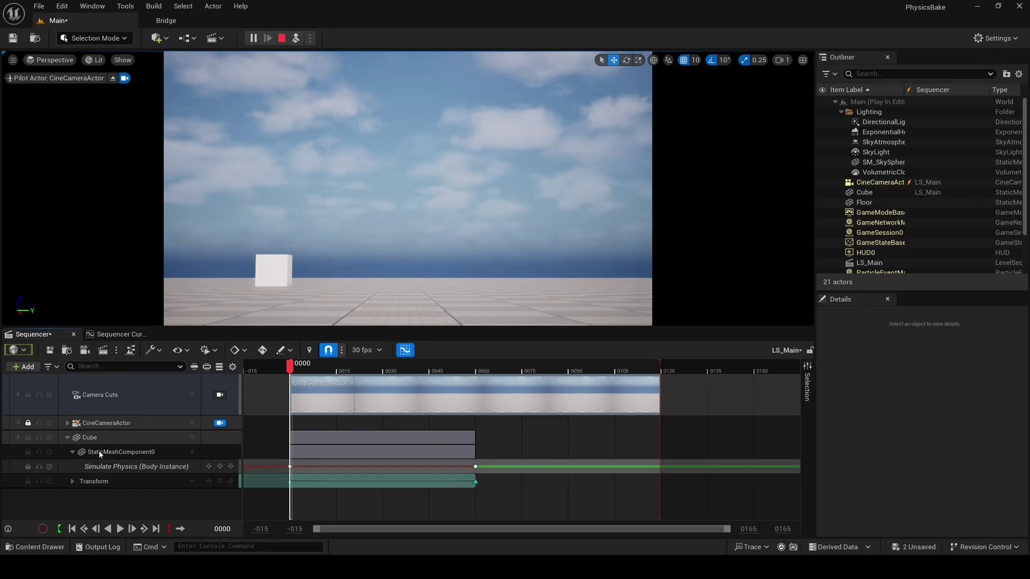
pyautogui.click(49, 350)
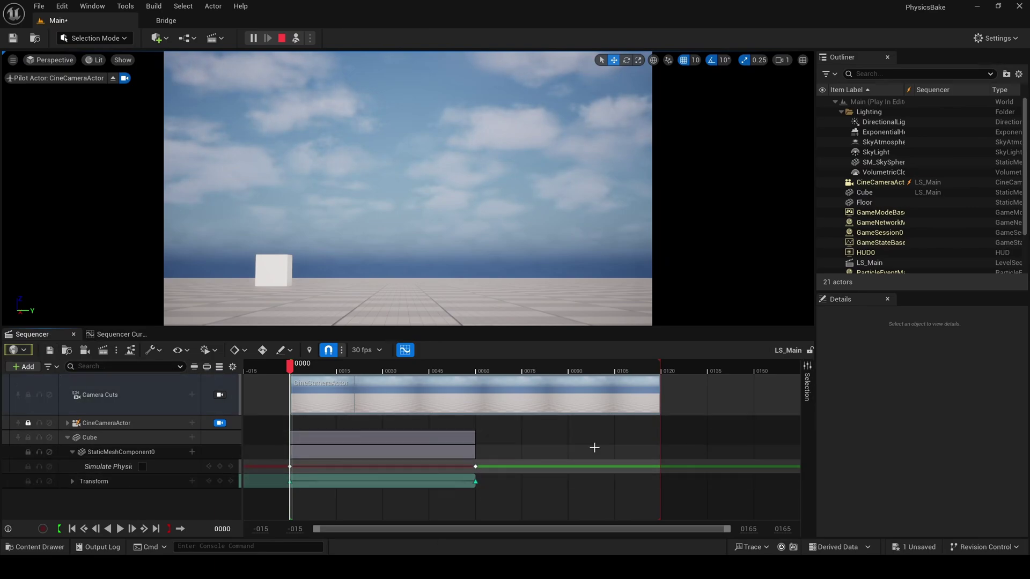
pyautogui.click(283, 38)
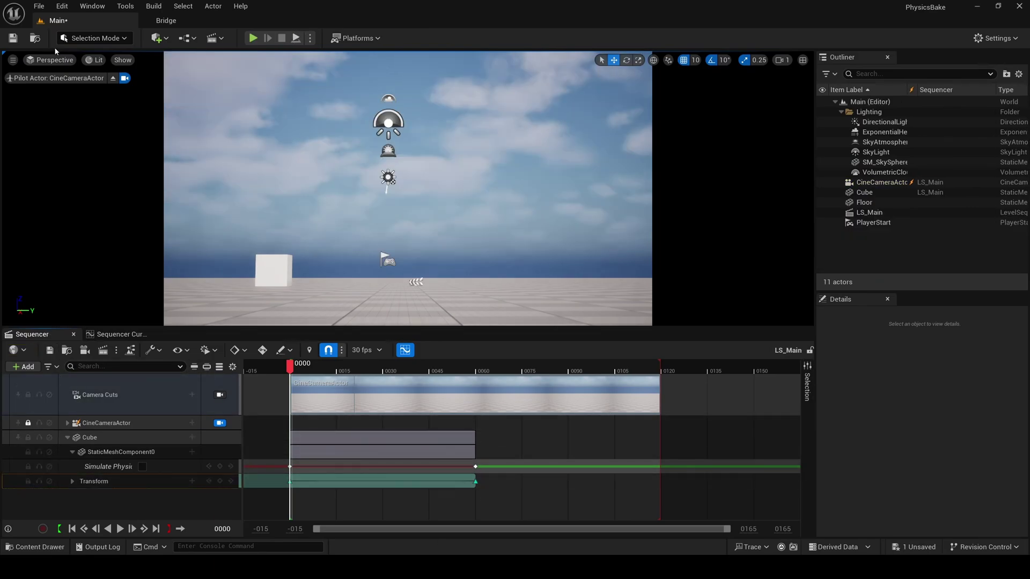
# Step: Open Take Recorder and choose LS_Main as the sequence to record into
pyautogui.click(93, 6)
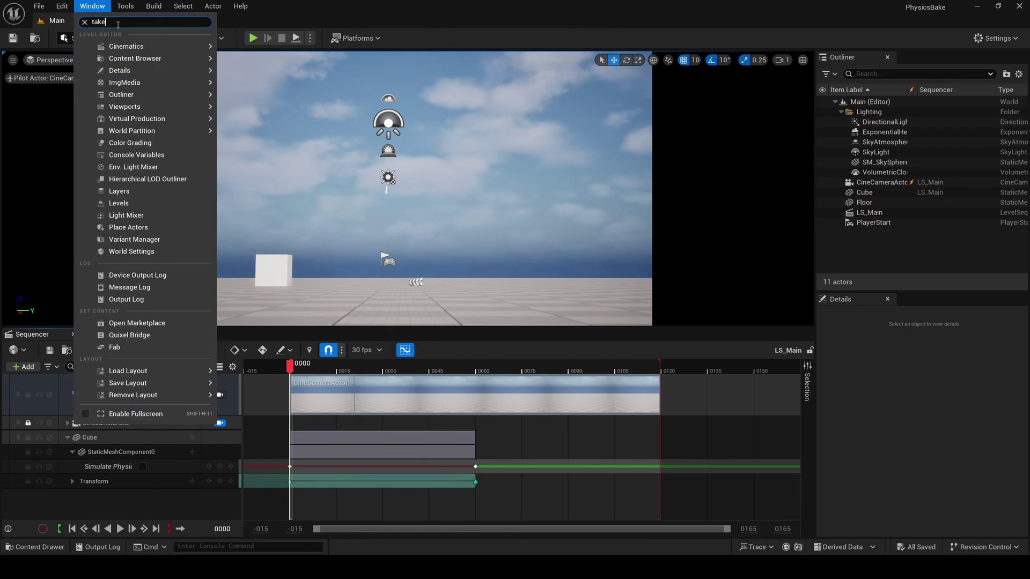
pyautogui.click(131, 43)
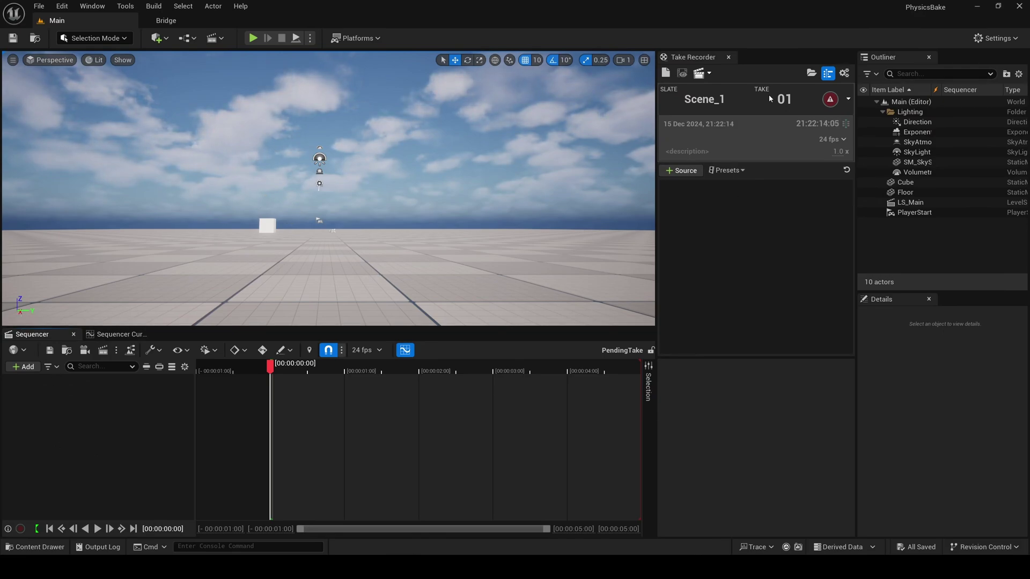
pyautogui.click(713, 77)
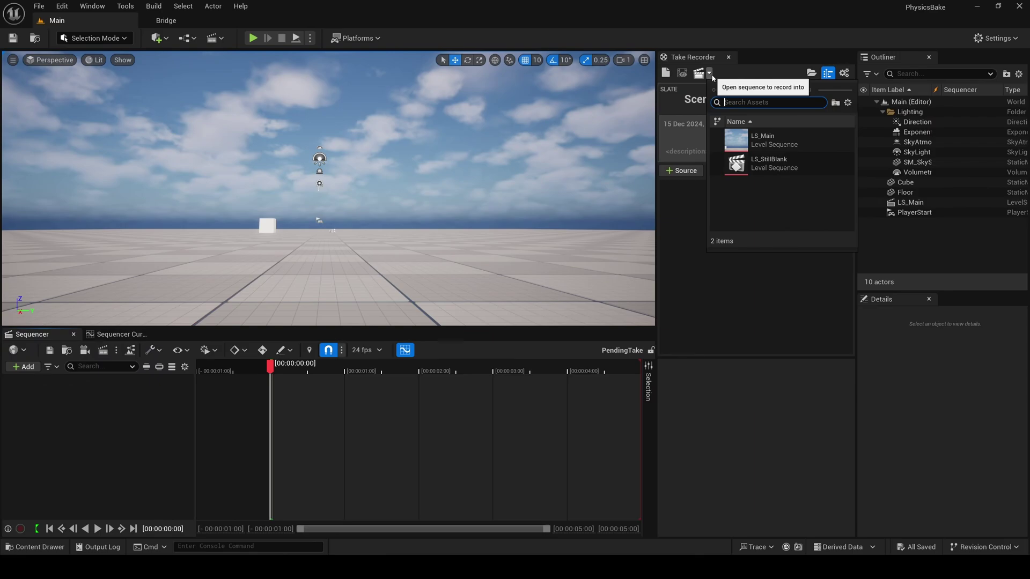
pyautogui.click(776, 141)
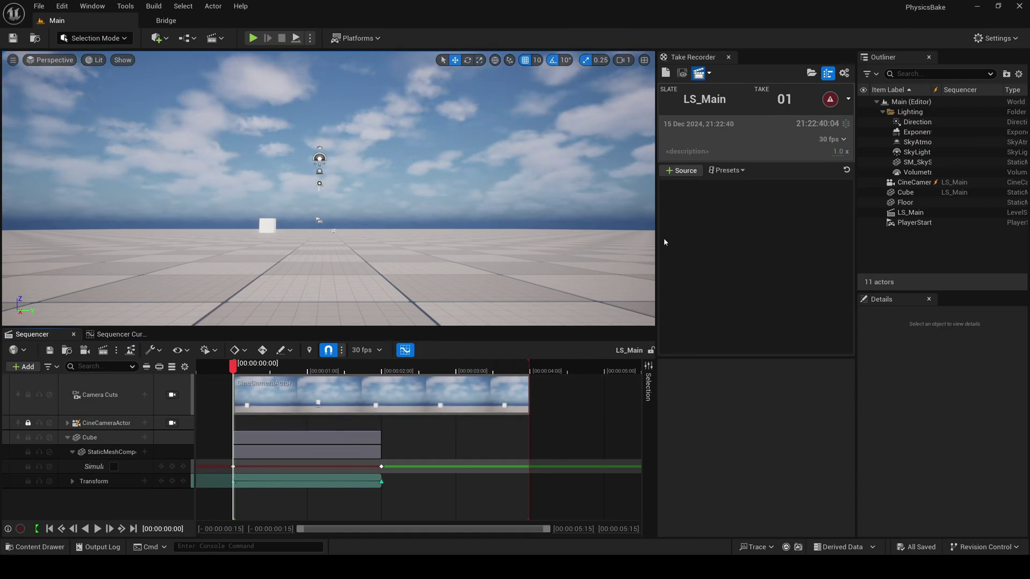
# Step: Add the Cube actor as a recording source in Take Recorder
pyautogui.click(671, 172)
pyautogui.moveTo(703, 203)
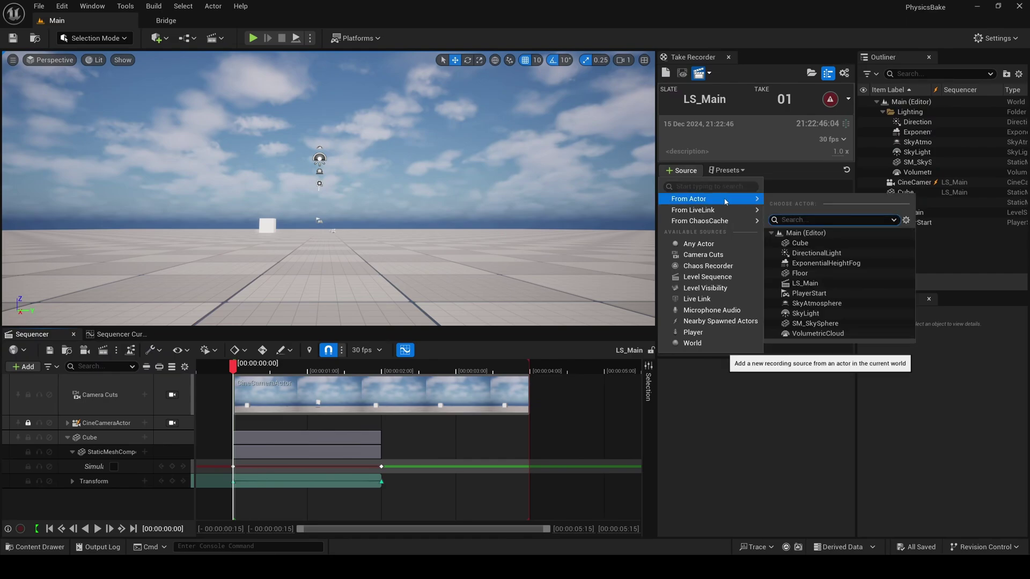
pyautogui.click(802, 244)
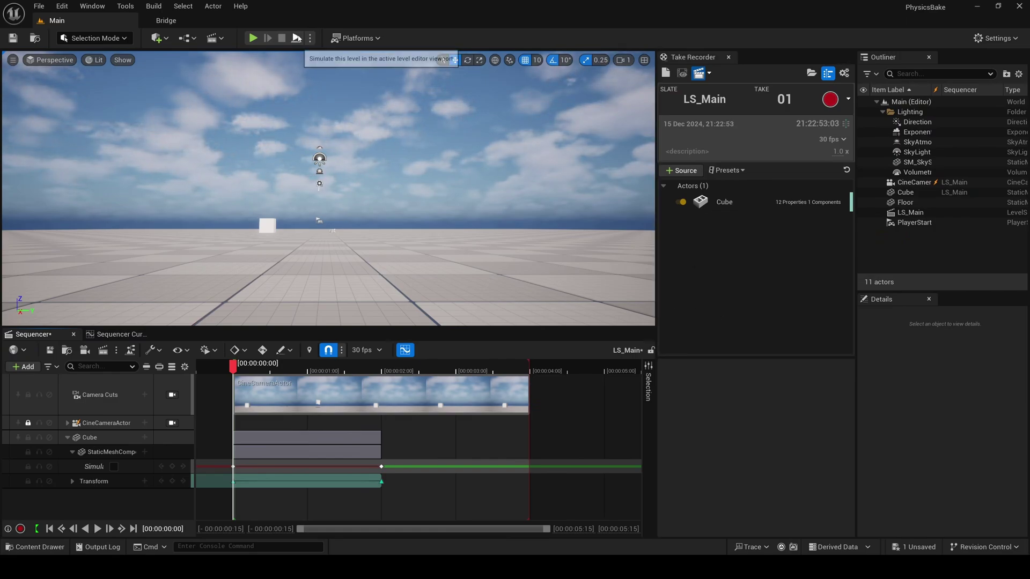
# Step: Record take 01 of the cube during a simulation session, closing Take Recorder and stopping the session when playback ends
pyautogui.click(253, 37)
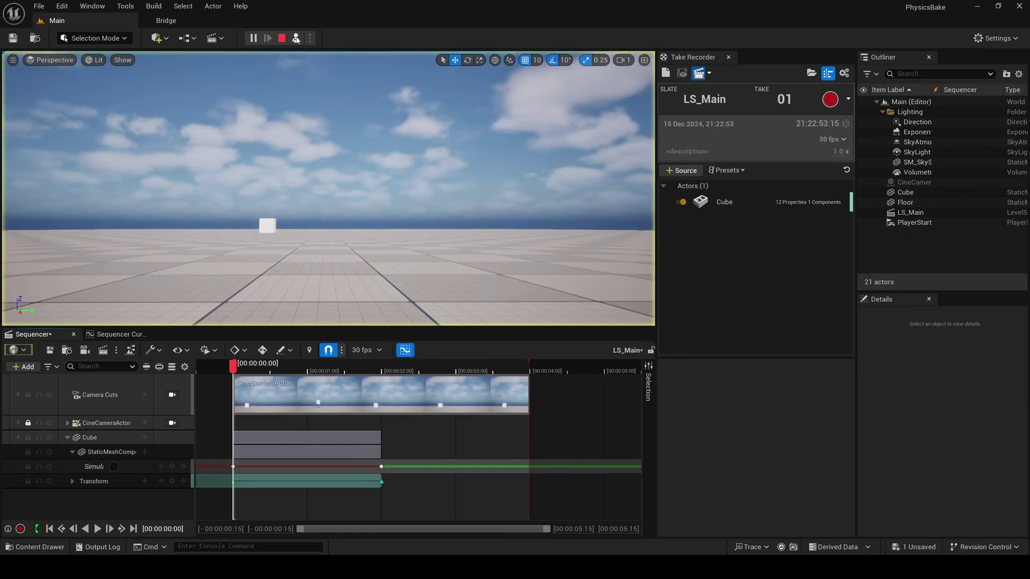
pyautogui.click(830, 100)
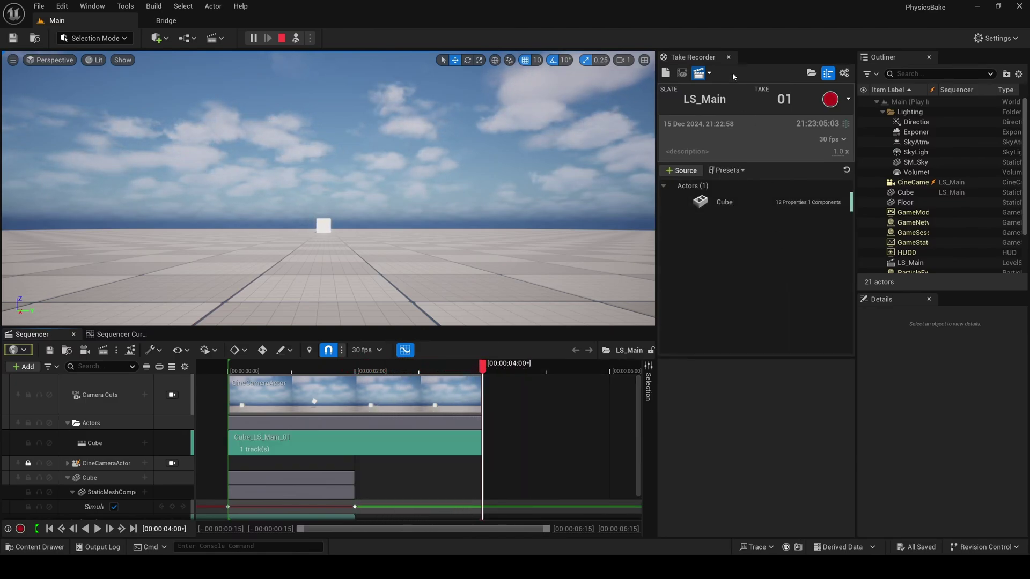
pyautogui.click(728, 57)
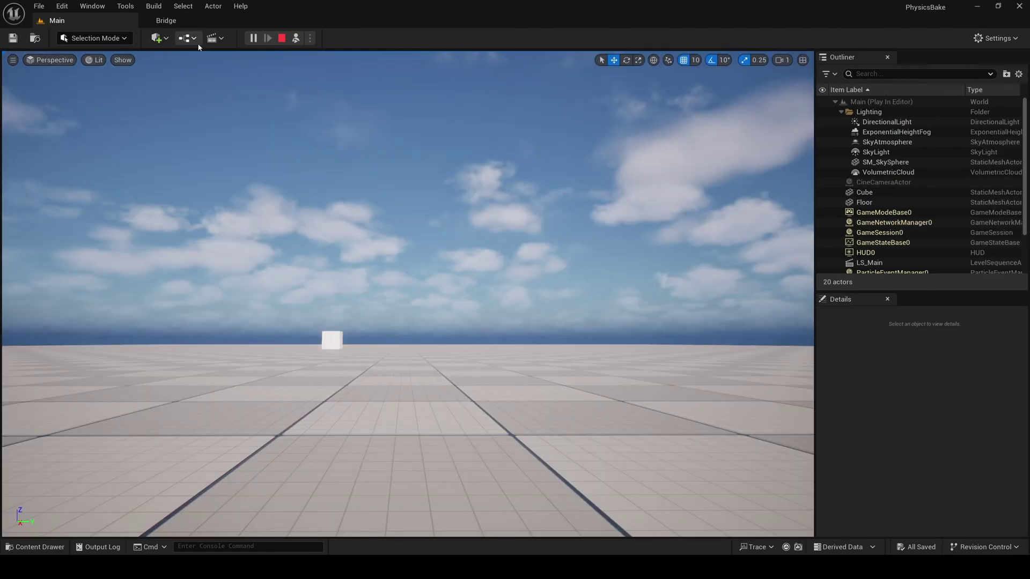
pyautogui.click(281, 38)
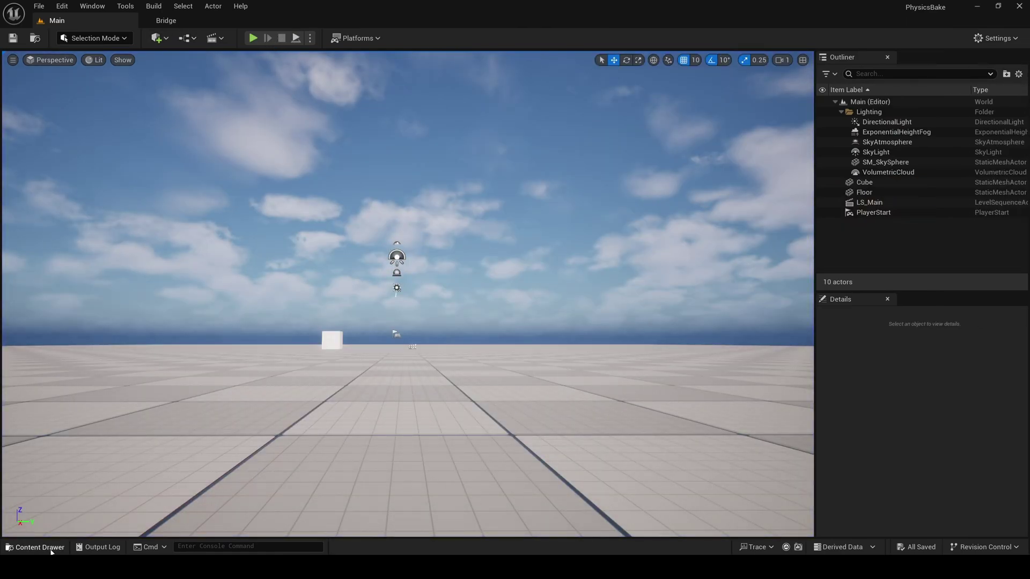
# Step: Reopen the LS_Main level sequence from the Levels folder and bring the recorded Cube subsequence track into view at frame 0
pyautogui.click(35, 547)
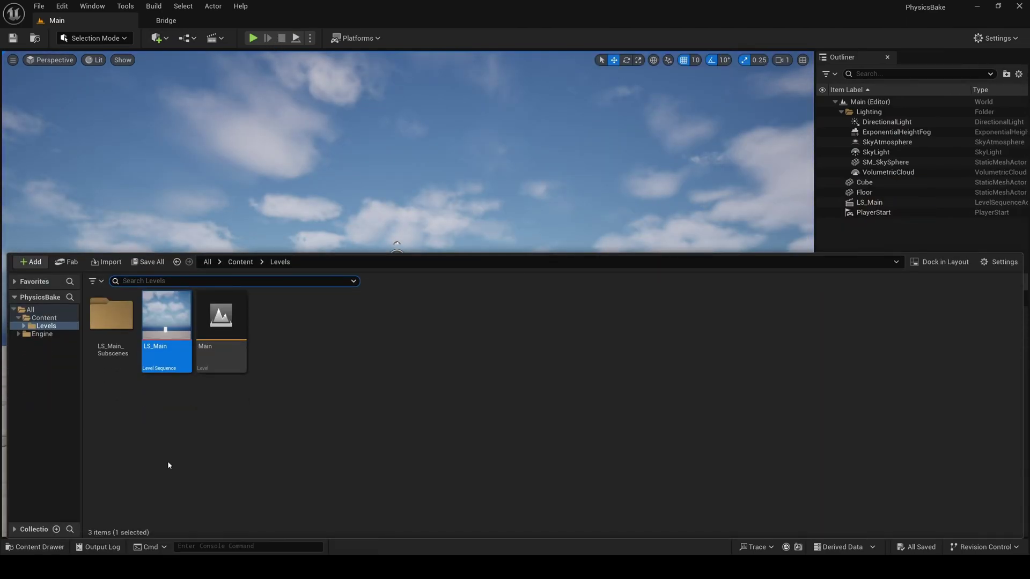
pyautogui.doubleClick(166, 358)
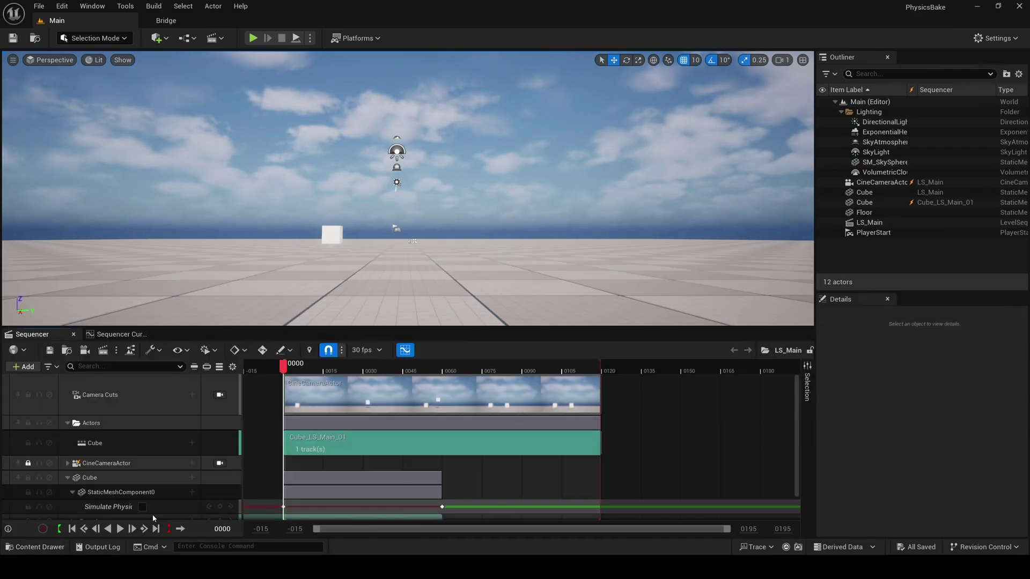
pyautogui.scroll(-1, 143, 438)
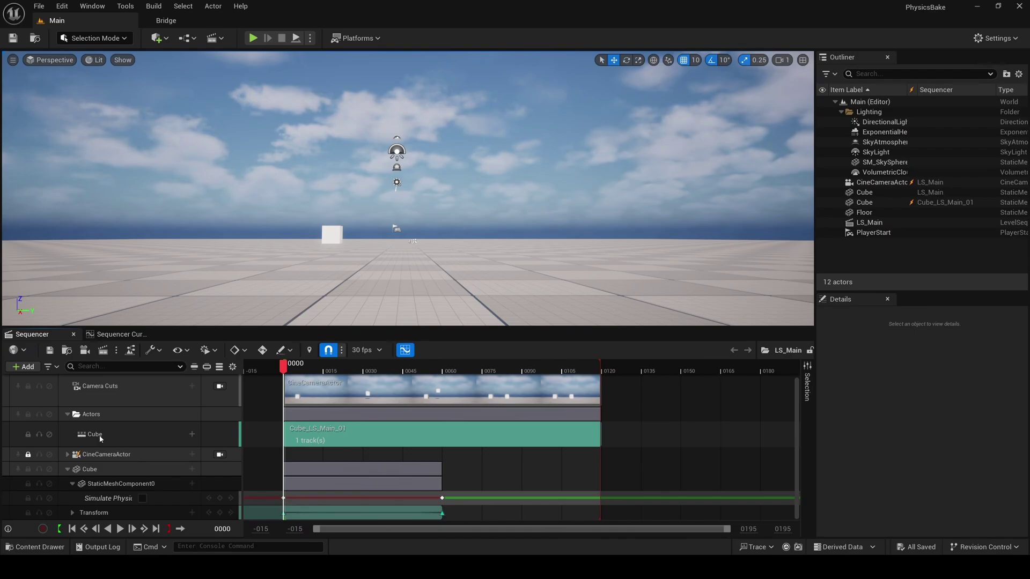
pyautogui.moveTo(283, 367); pyautogui.dragTo(286, 392)
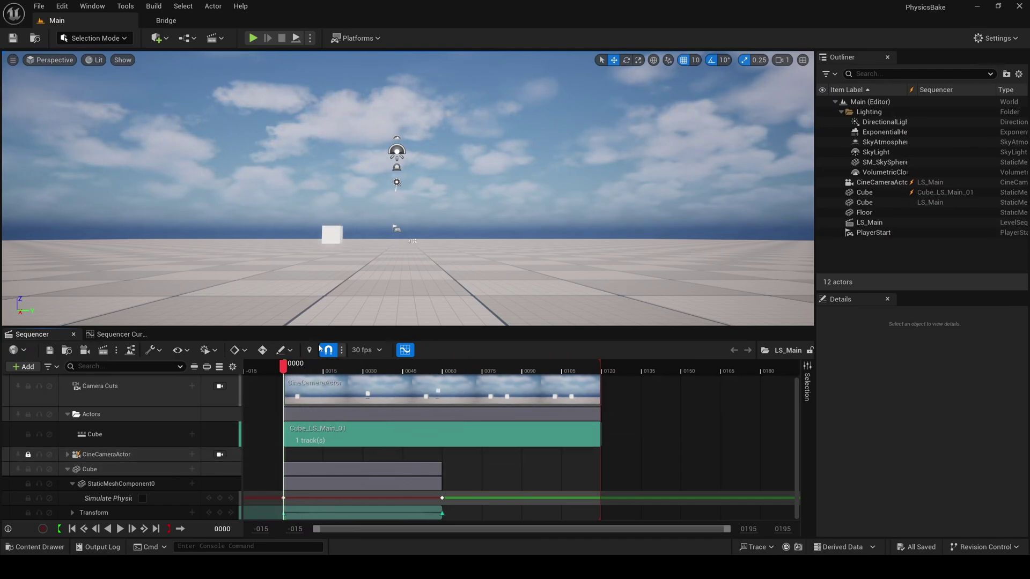
# Step: Turn off the Visible rendering option on the original cube bound to LS_Main
pyautogui.click(864, 203)
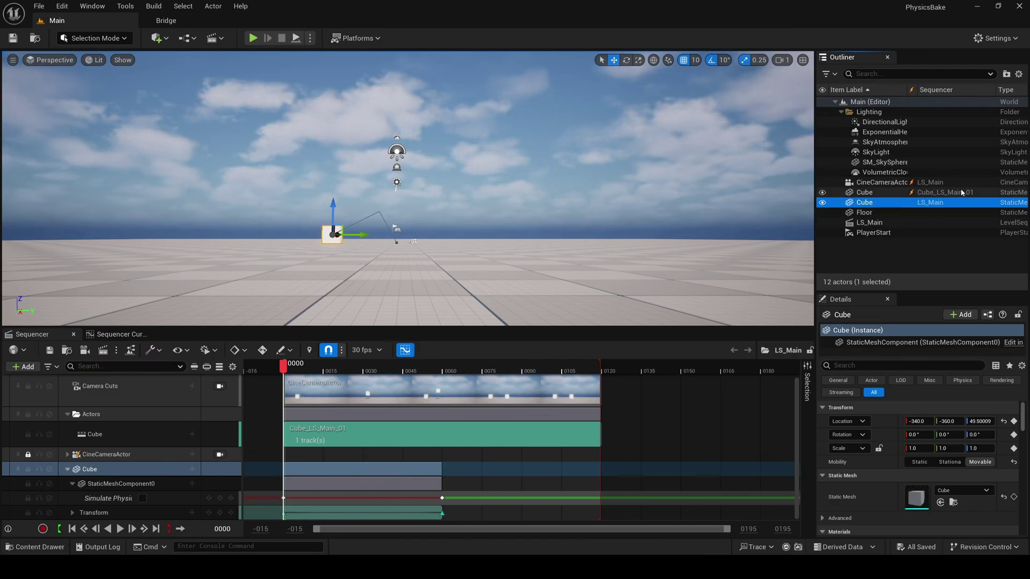
pyautogui.click(850, 364)
pyautogui.write('rende')
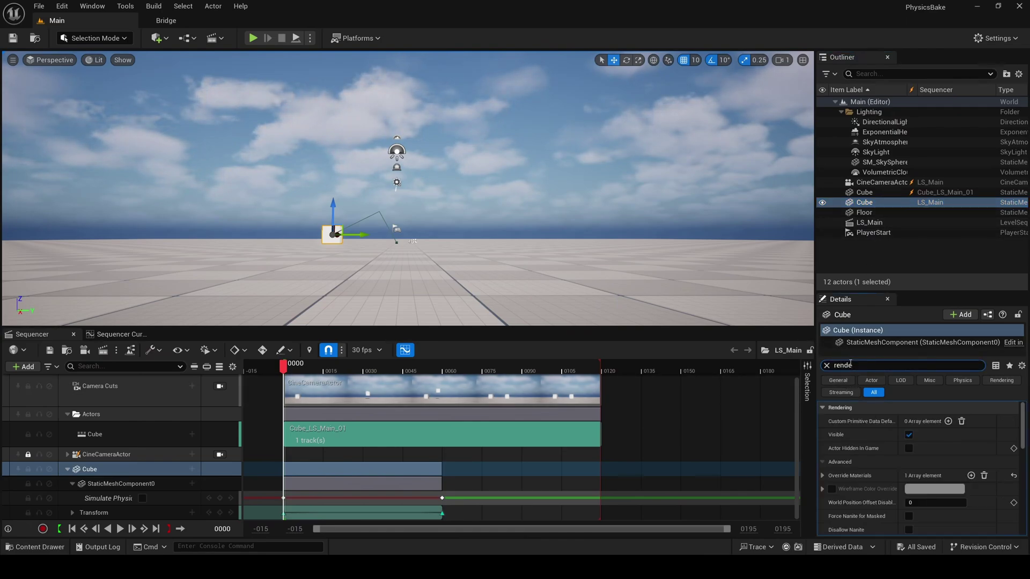
pyautogui.click(825, 366)
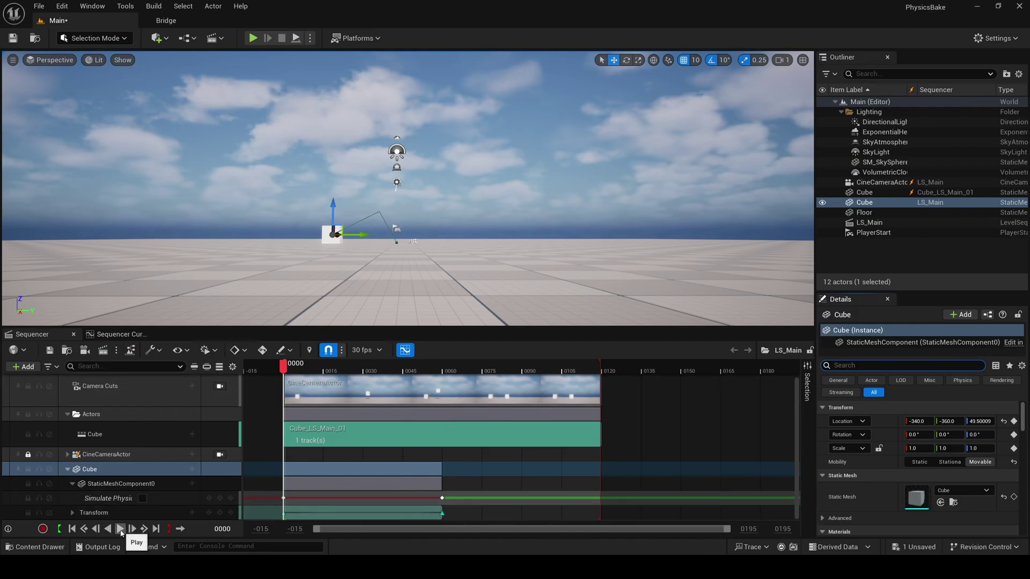
# Step: Collapse the original Cube track, then play and scrub the sequence to check the recorded cube's motion across frame 60
pyautogui.click(67, 470)
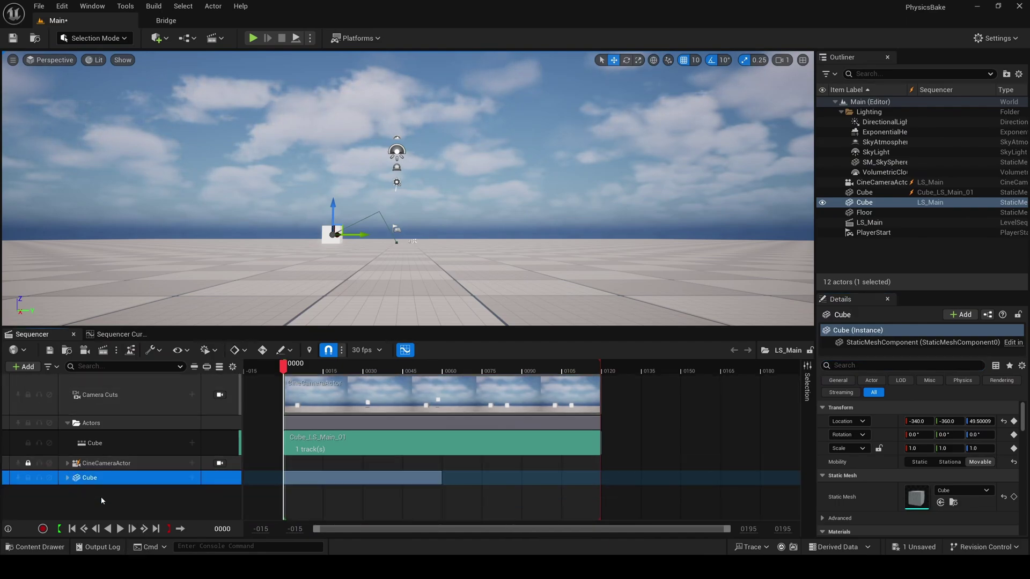
pyautogui.click(122, 530)
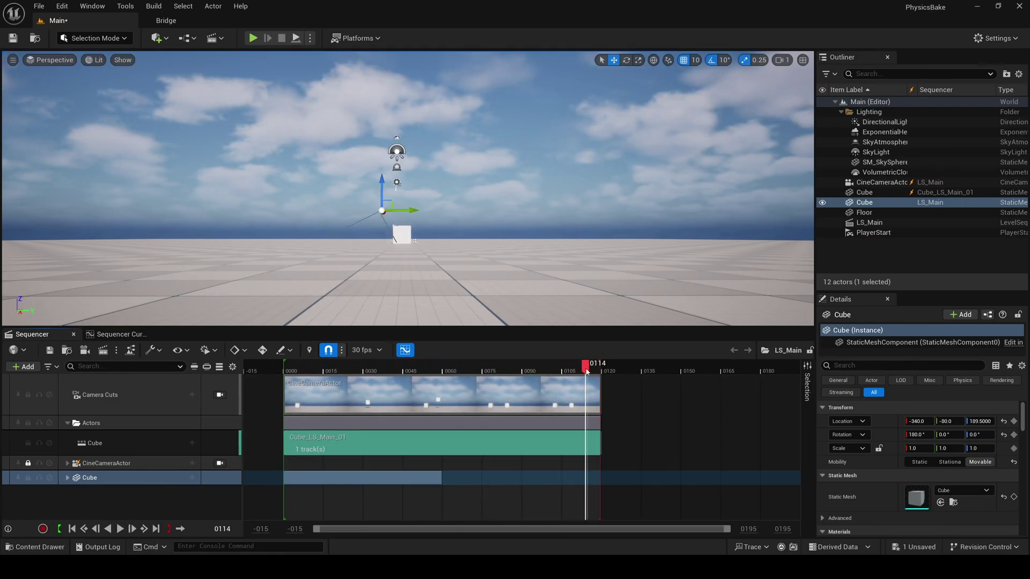
pyautogui.moveTo(587, 371); pyautogui.dragTo(397, 392)
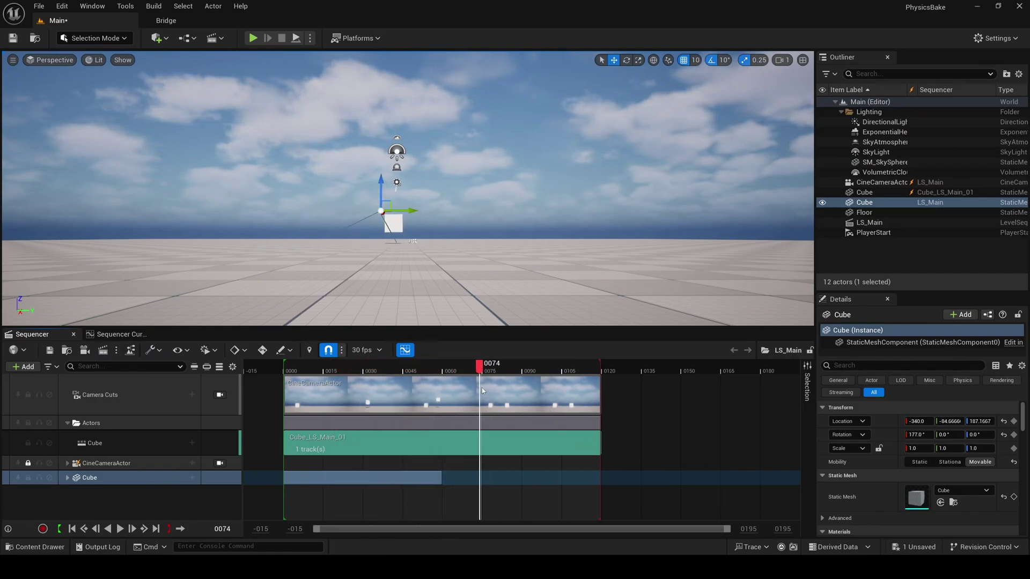
pyautogui.moveTo(440, 392); pyautogui.dragTo(442, 423)
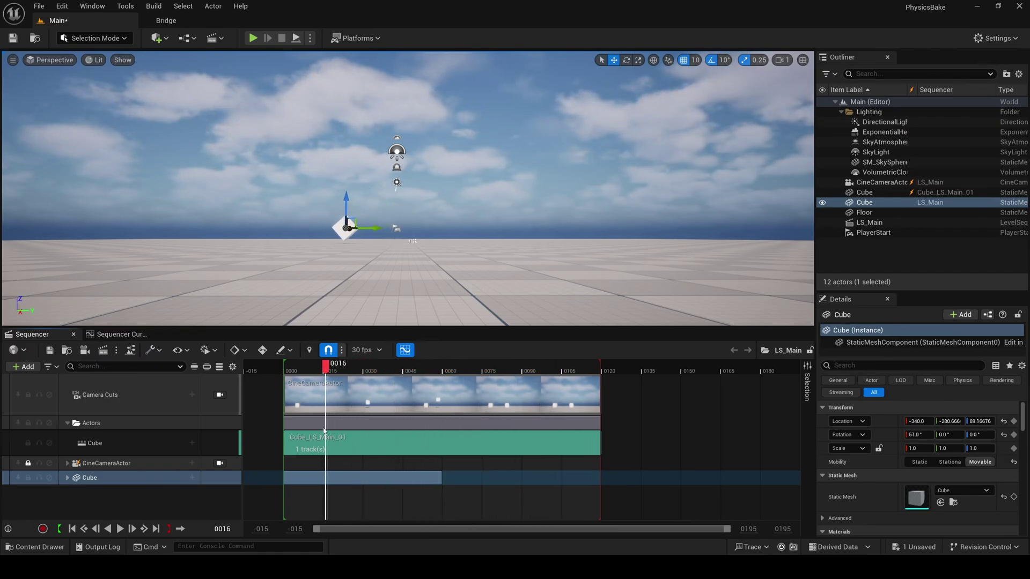